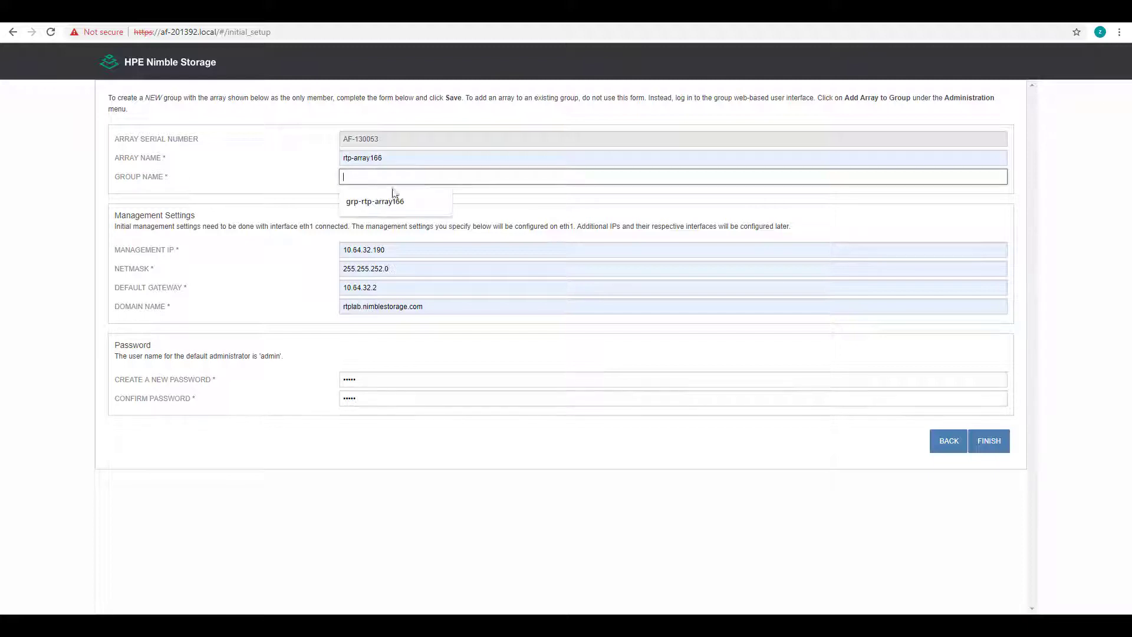
# Pick the grp-rtp-array166 group name suggestion and finish so the login page loads
pyautogui.click(391, 195)
pyautogui.click(991, 443)
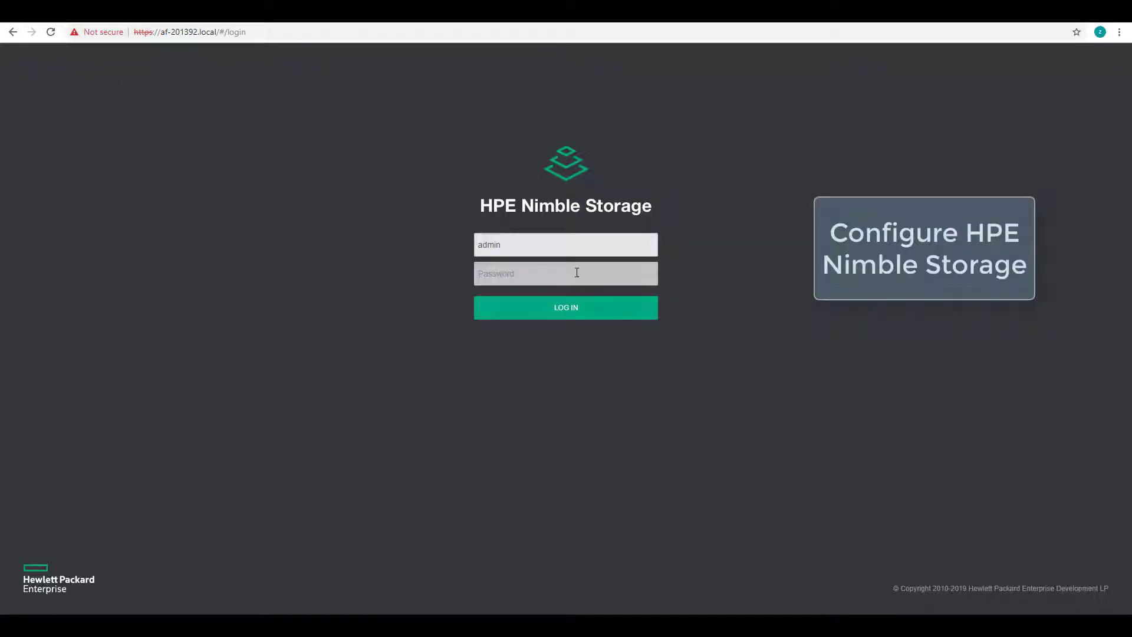
# Log in to the array as admin and dismiss the usage warning
pyautogui.click(577, 273)
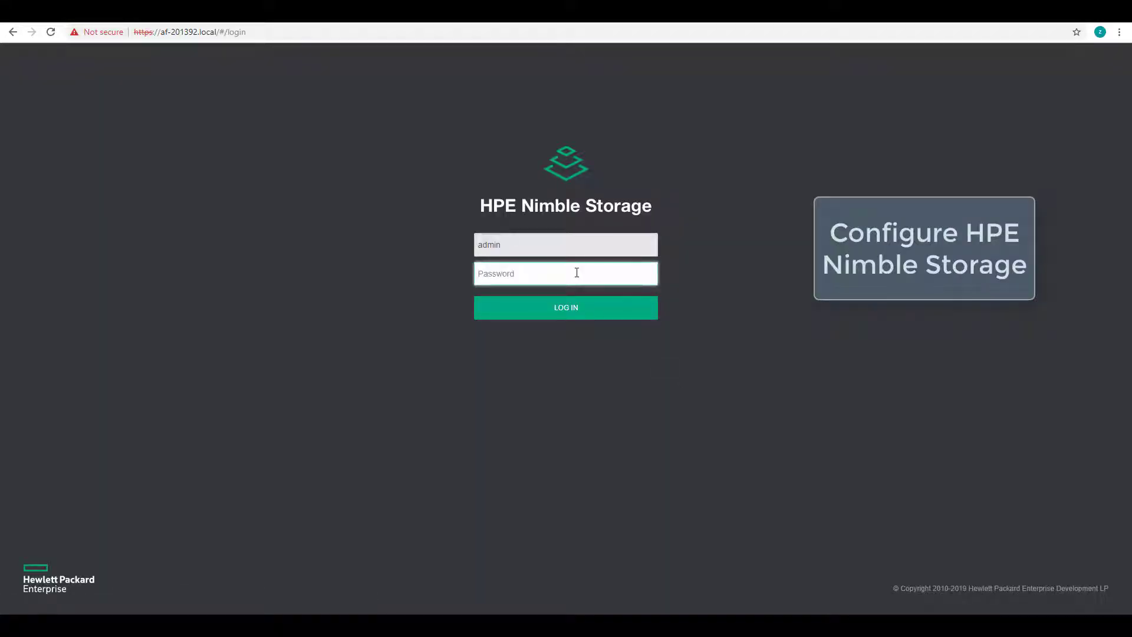
pyautogui.write('a')
pyautogui.press('Return')
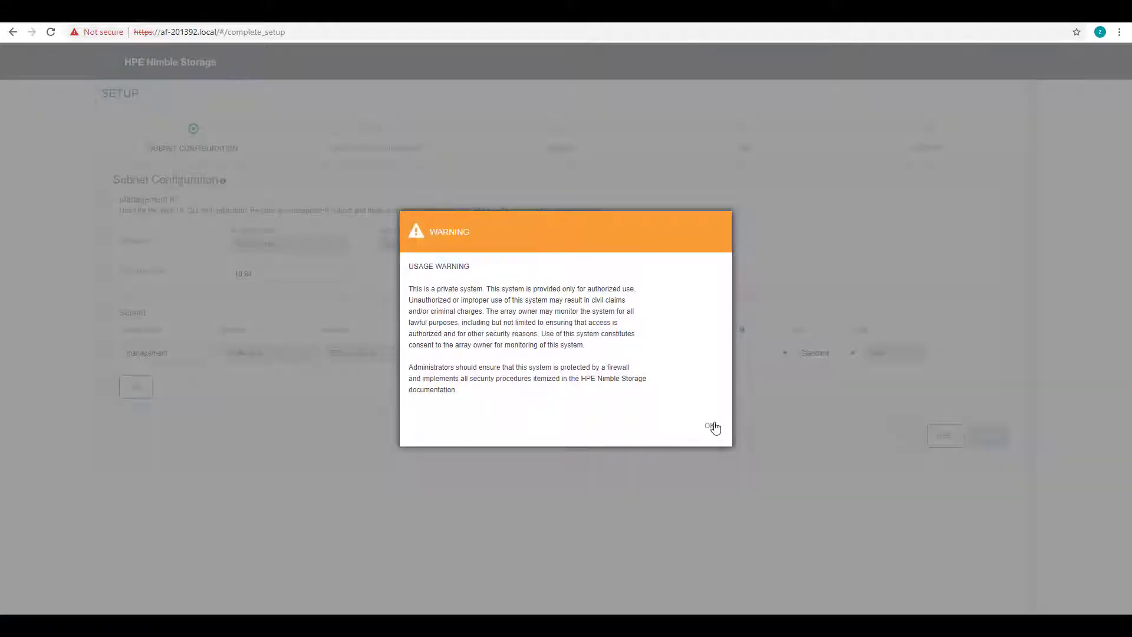
pyautogui.click(711, 425)
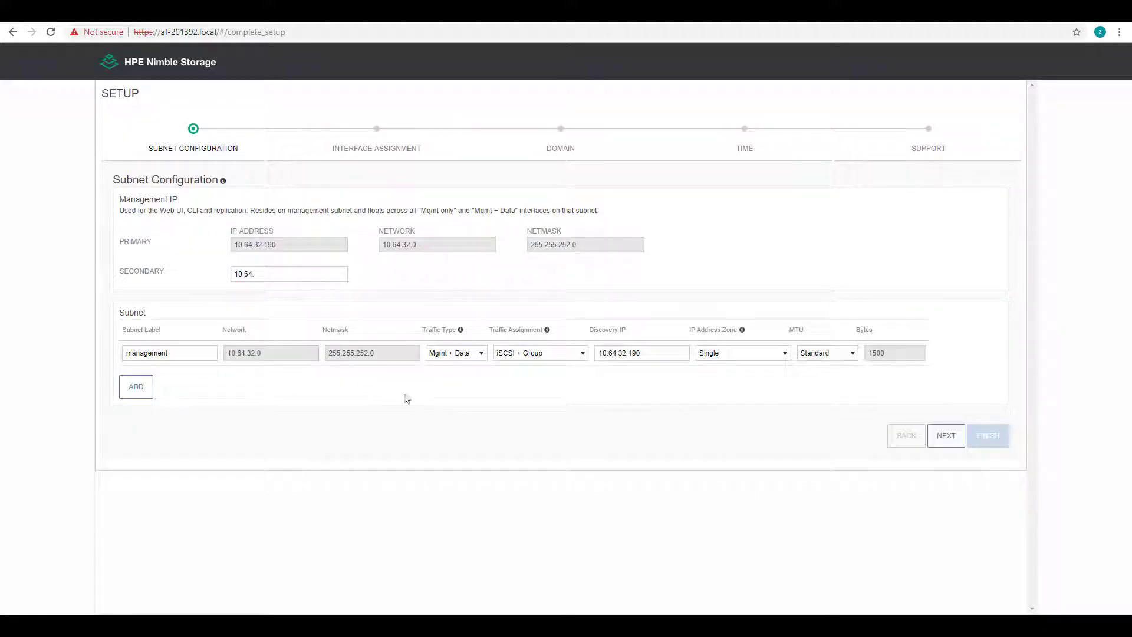
# Set the management subnet's traffic type to Mgmt only and add two data subnet rows
pyautogui.click(455, 356)
pyautogui.click(448, 365)
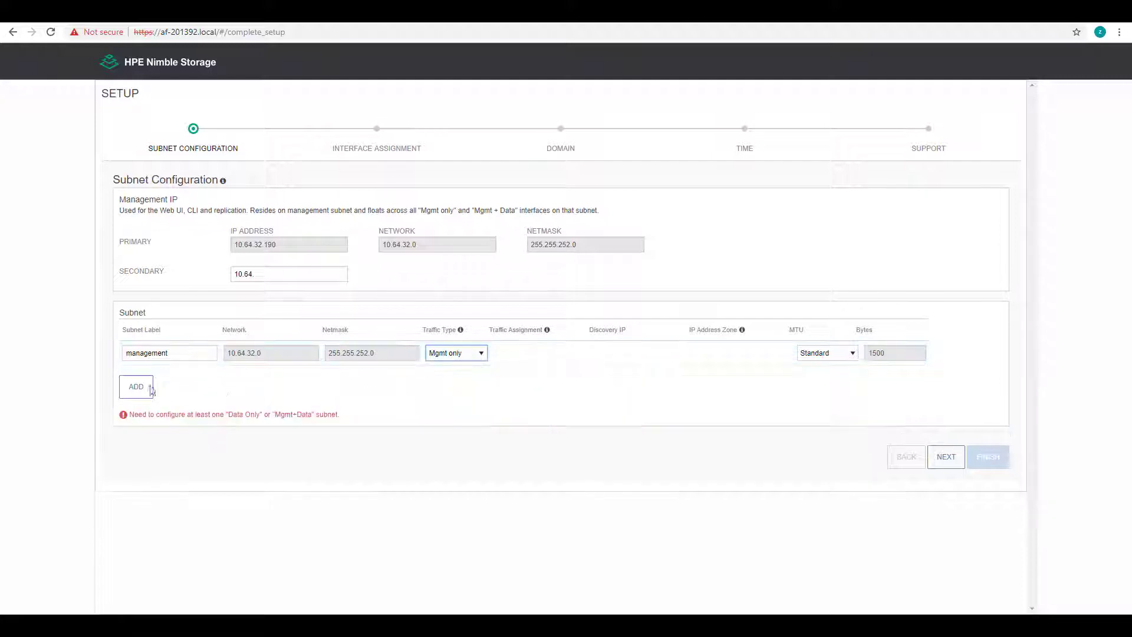
pyautogui.click(136, 387)
pyautogui.click(171, 425)
# Define Subnet-1 as 10.10.50.0/255.255.255.0 with discovery IP 10.10.50.10
pyautogui.click(260, 382)
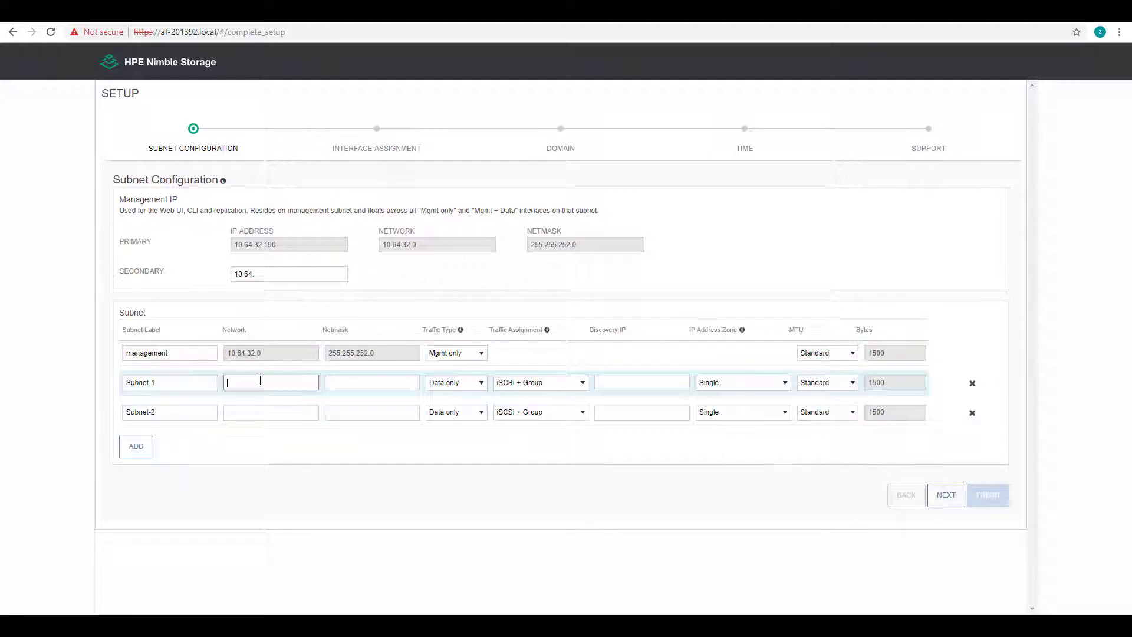
pyautogui.write('10.10.50.0')
pyautogui.press('Tab')
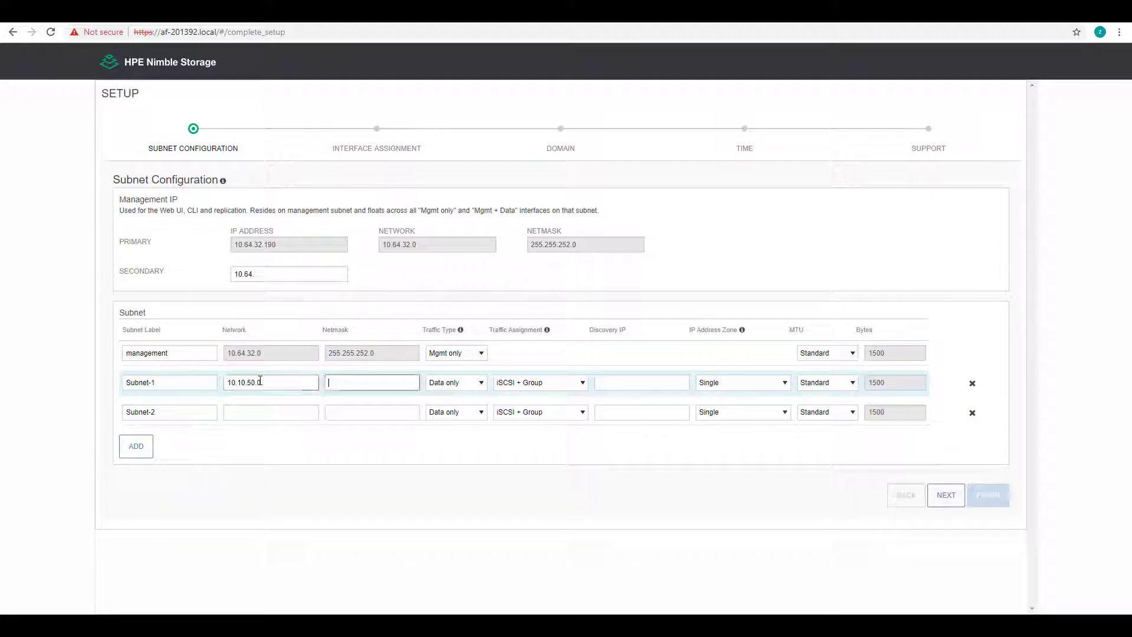
pyautogui.write('255.255.255.0')
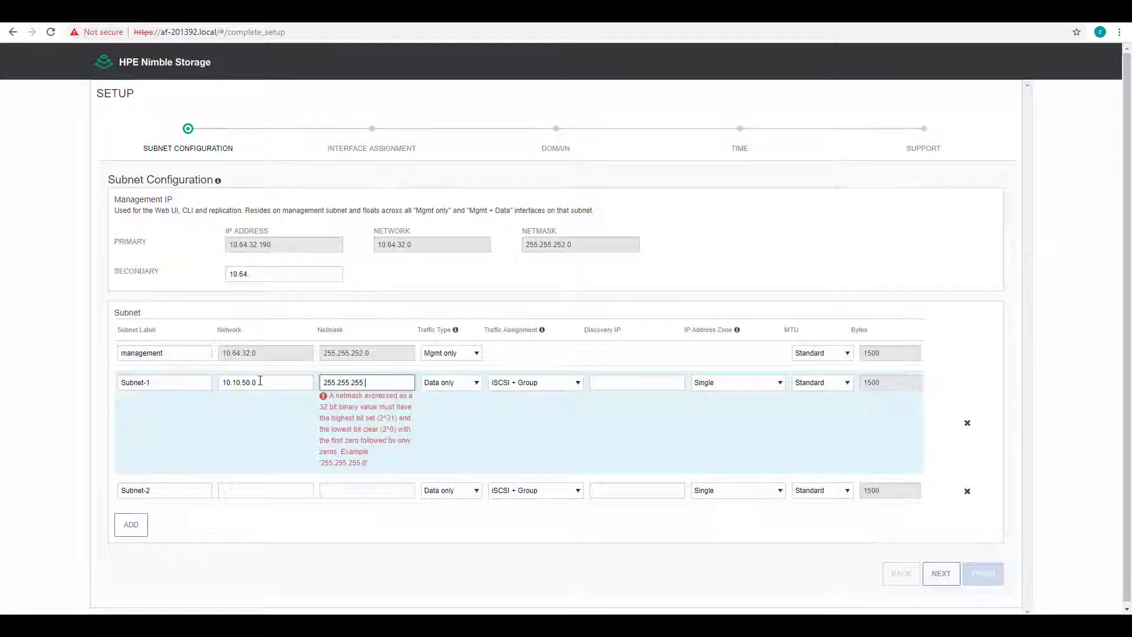
pyautogui.click(649, 385)
pyautogui.write('10.10.50.10')
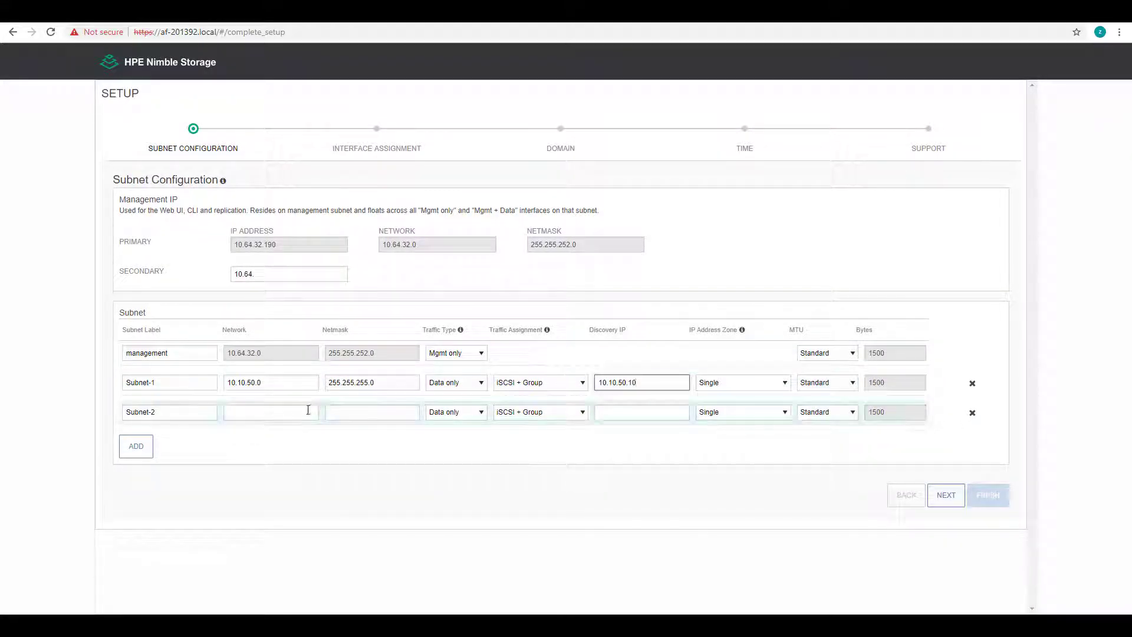
# Define Subnet-2 as 10.10.60.0/255.255.255.0 with discovery IP 10.10.60.10
pyautogui.click(267, 411)
pyautogui.write('10')
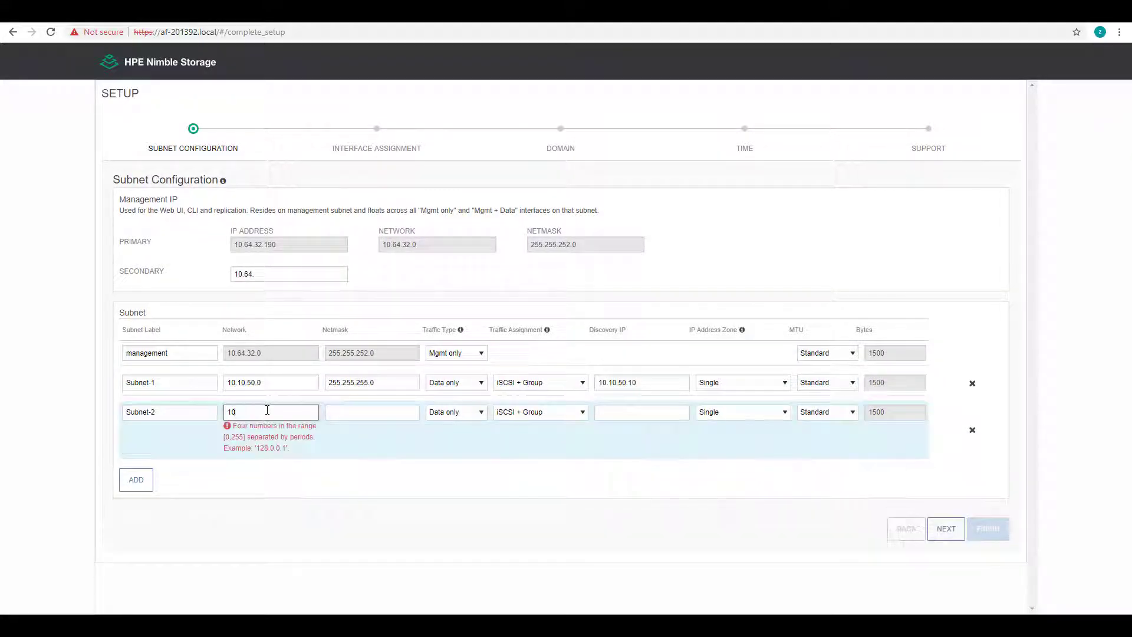
pyautogui.write('.10.60.0')
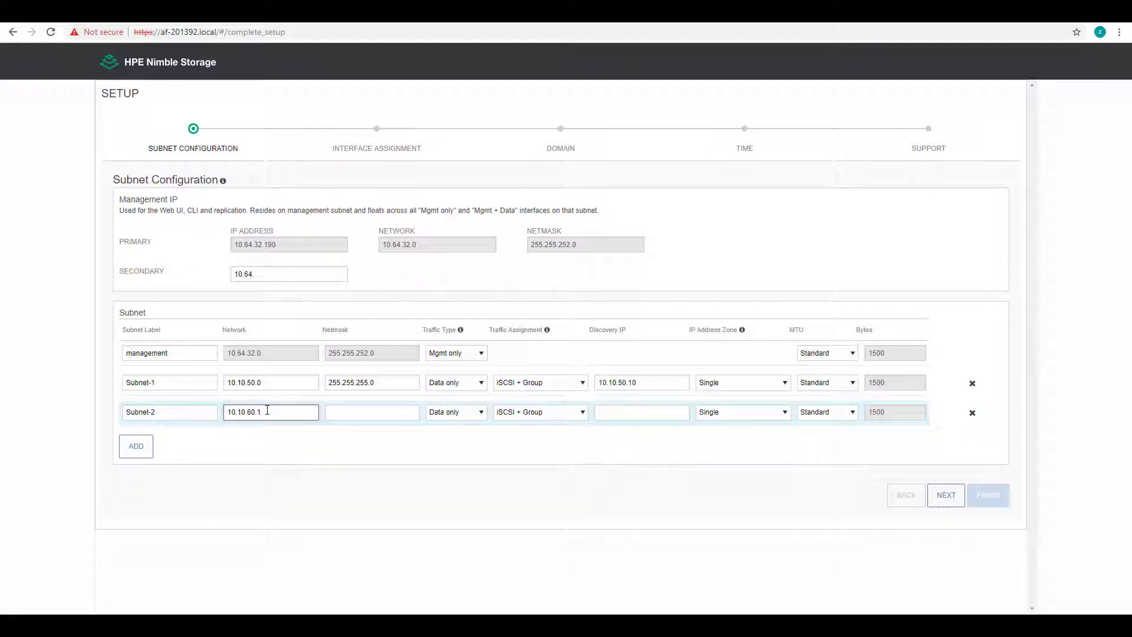
pyautogui.press('Tab')
pyautogui.write('255.2')
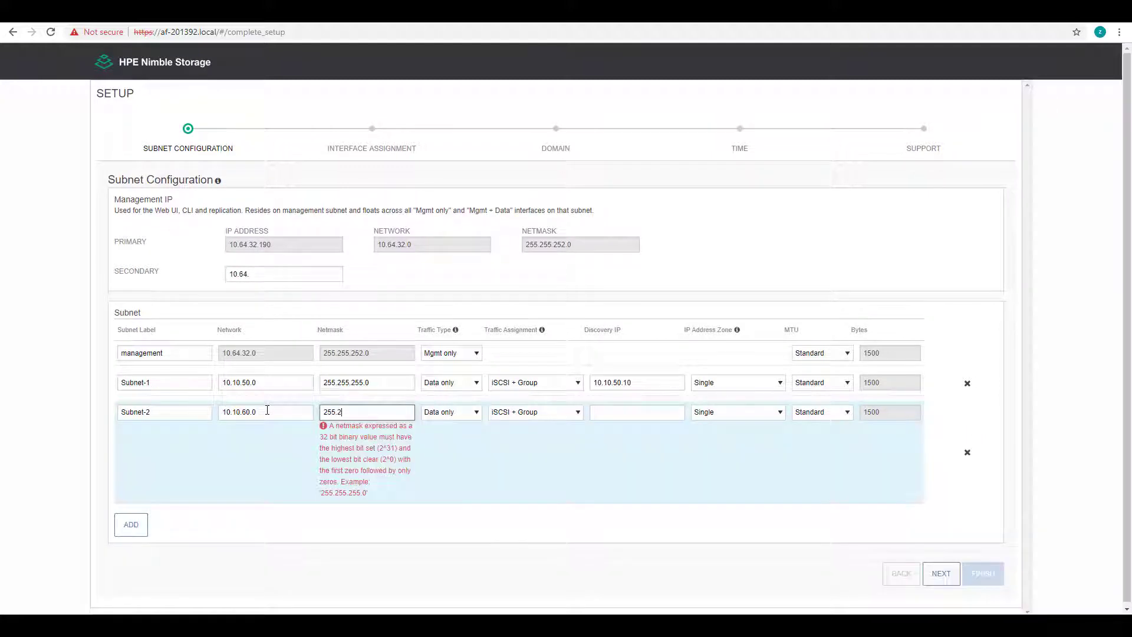
pyautogui.write('55.255.0')
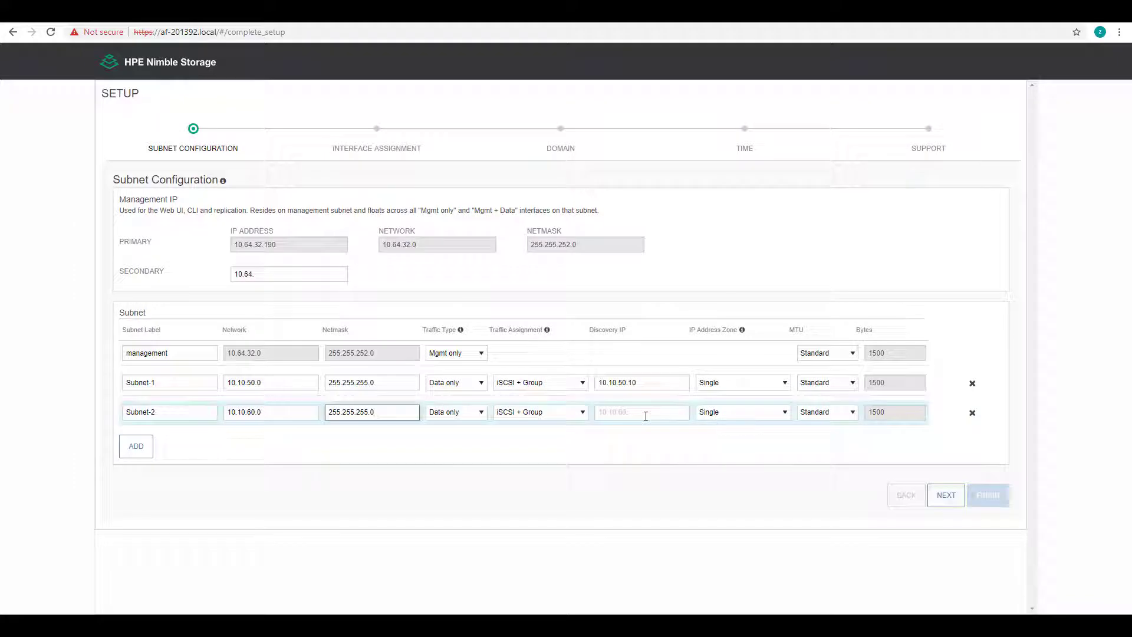
pyautogui.click(646, 416)
pyautogui.write('10.10.60.10')
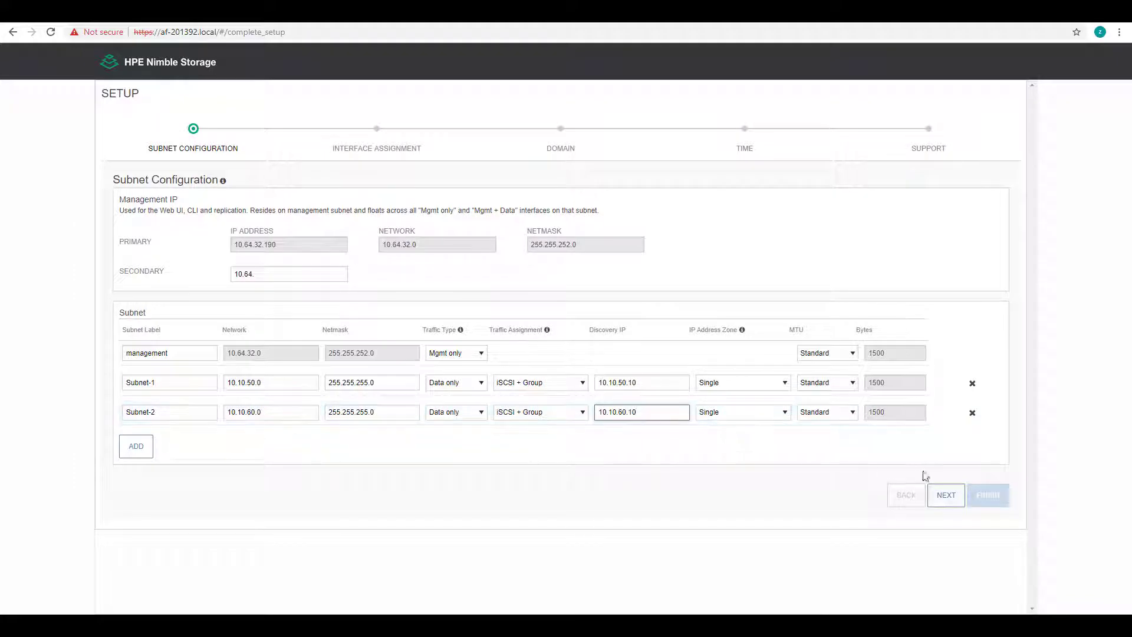
# Clear the incomplete secondary management IP and proceed to interface assignment
pyautogui.click(943, 503)
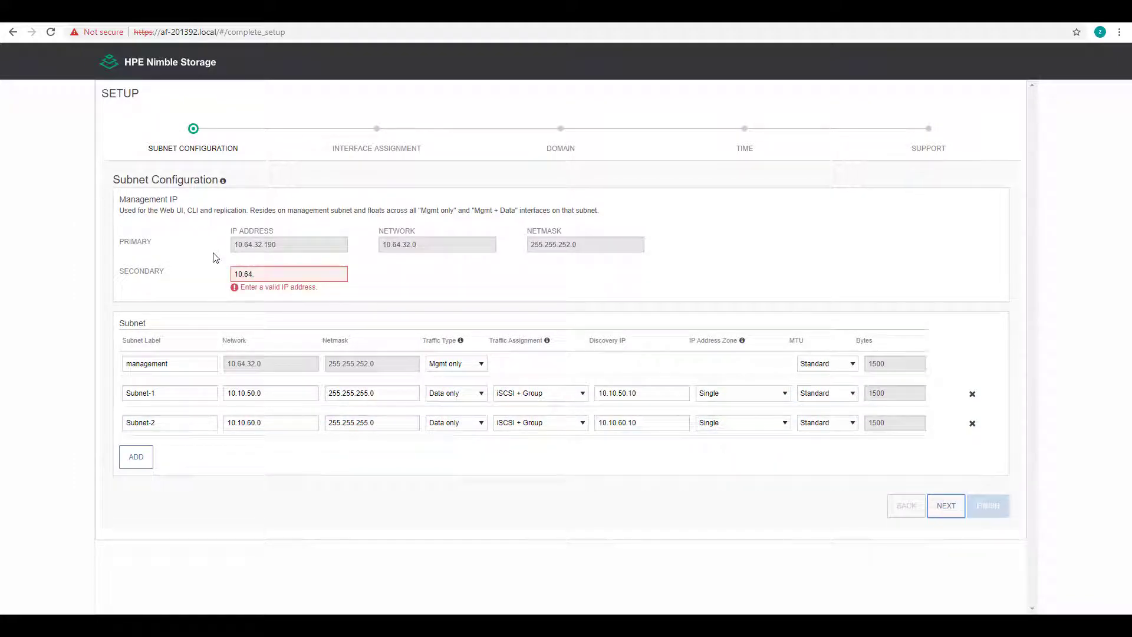
pyautogui.click(254, 274)
pyautogui.press('BackSpace')
pyautogui.press('BackSpace')
pyautogui.press('BackSpace')
pyautogui.press('BackSpace')
pyautogui.press('BackSpace')
pyautogui.press('BackSpace')
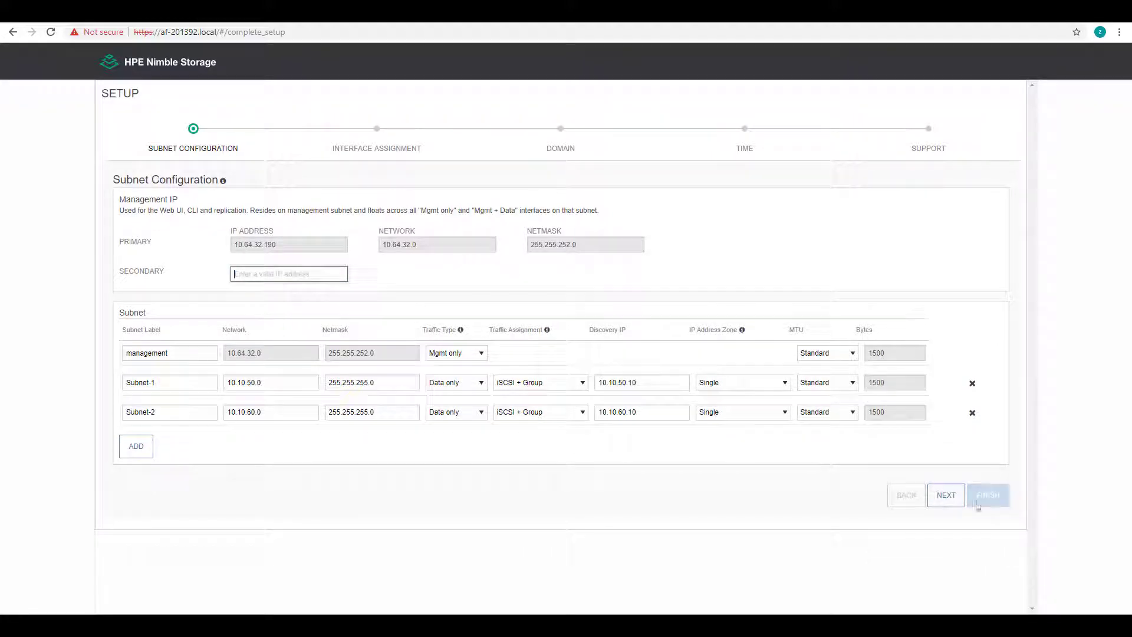
pyautogui.click(940, 500)
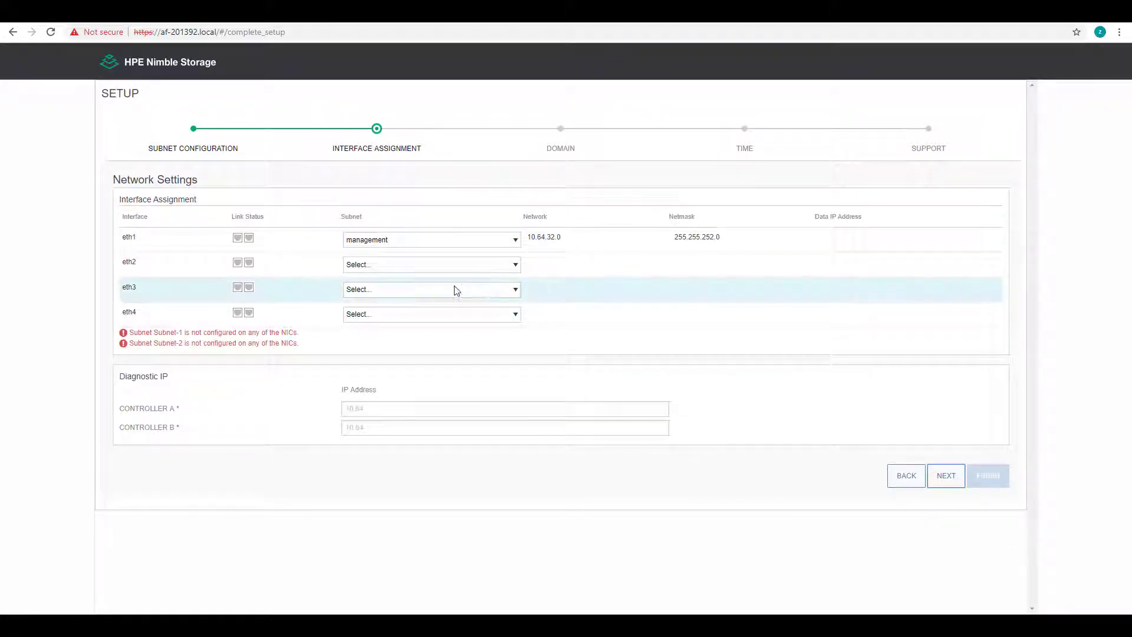
# Assign eth3 to Subnet-1 at 10.10.50.11 and eth4 to Subnet-2 at 10.10.60.11
pyautogui.click(454, 290)
pyautogui.click(431, 320)
pyautogui.click(431, 319)
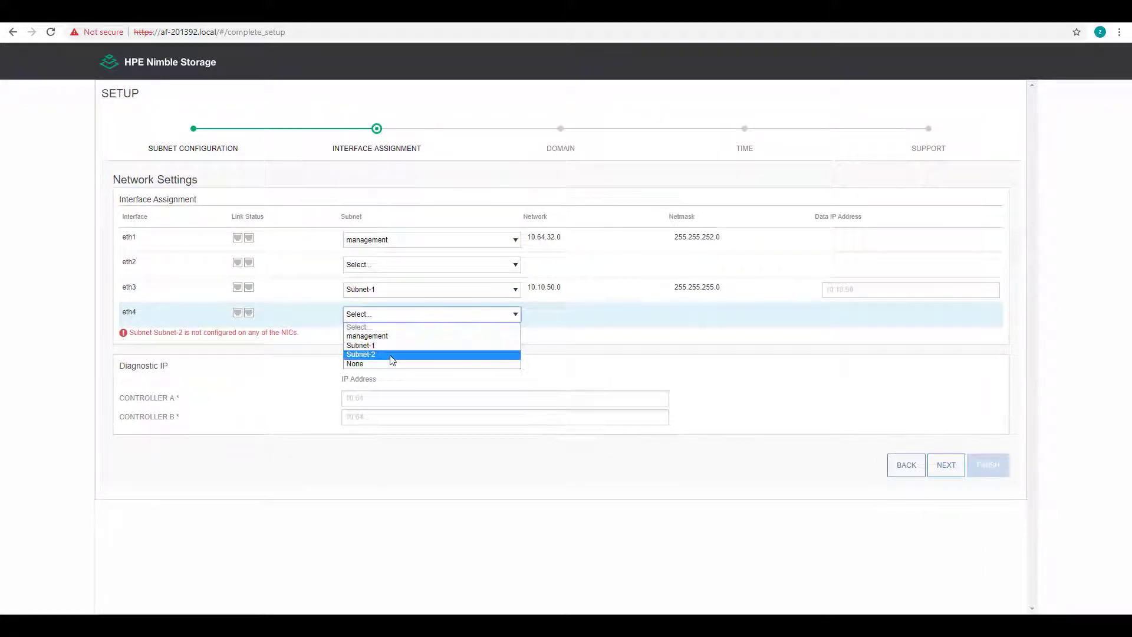
pyautogui.click(392, 357)
pyautogui.click(897, 291)
pyautogui.write('11')
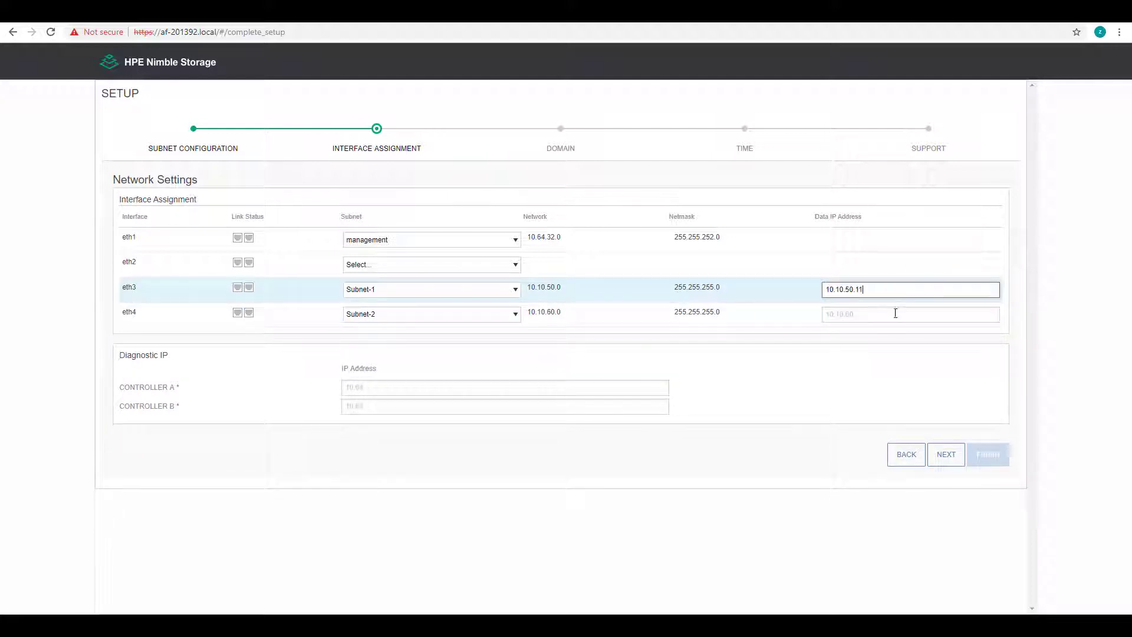
pyautogui.click(895, 315)
pyautogui.write('11')
# Set the controller A and B diagnostic IPs ending 33.230 and 33.232, then continue
pyautogui.click(420, 389)
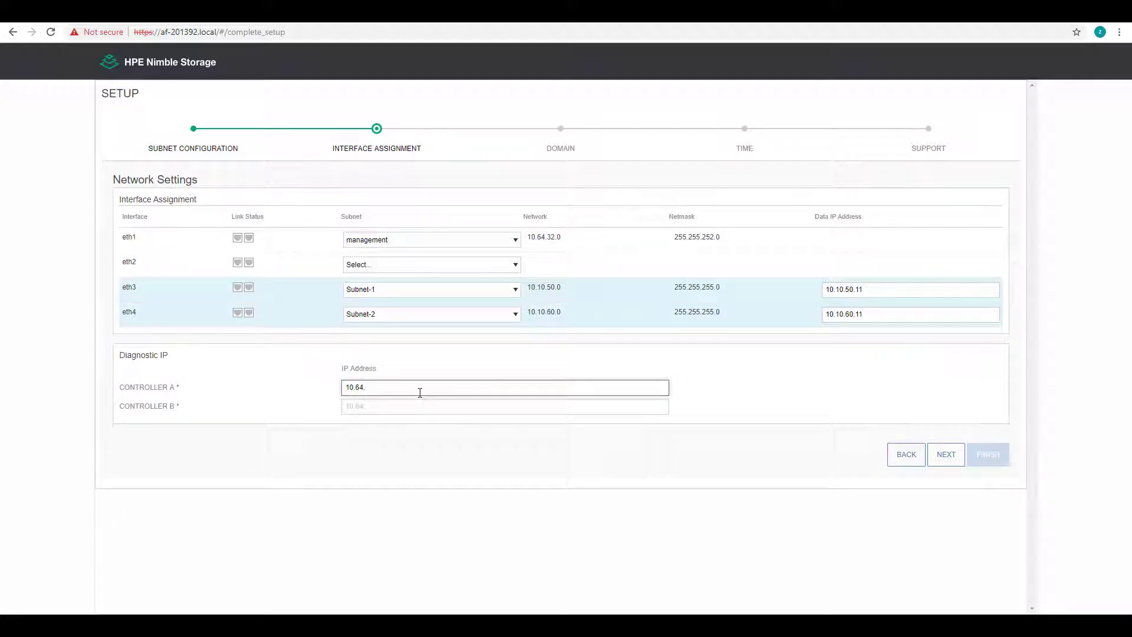
pyautogui.write('33.230')
pyautogui.click(397, 407)
pyautogui.write('33')
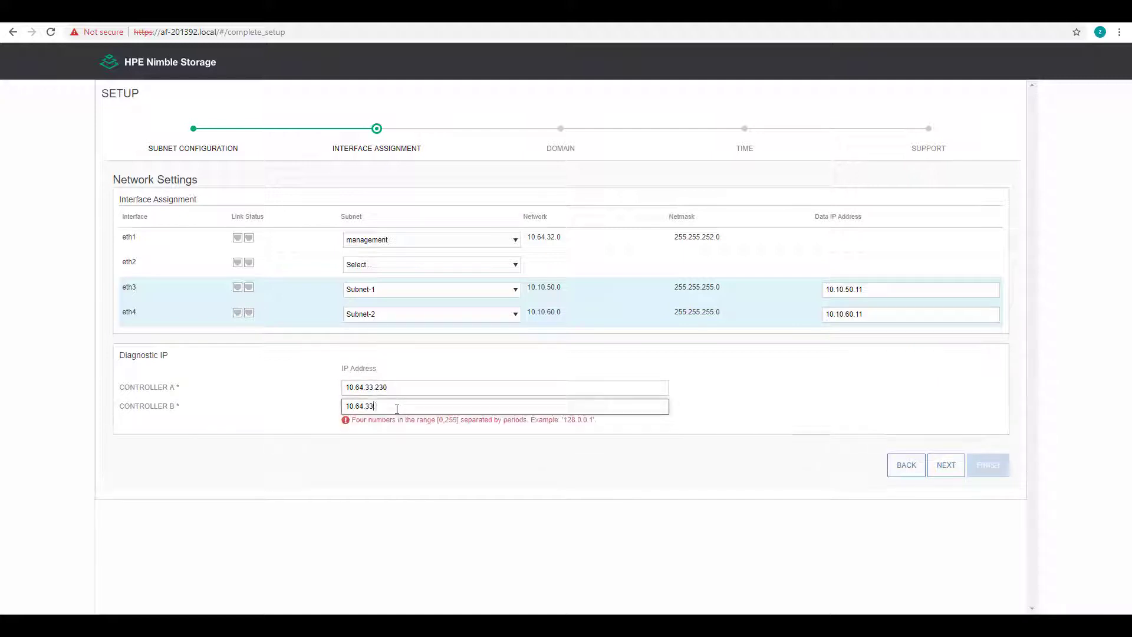
pyautogui.write('.2')
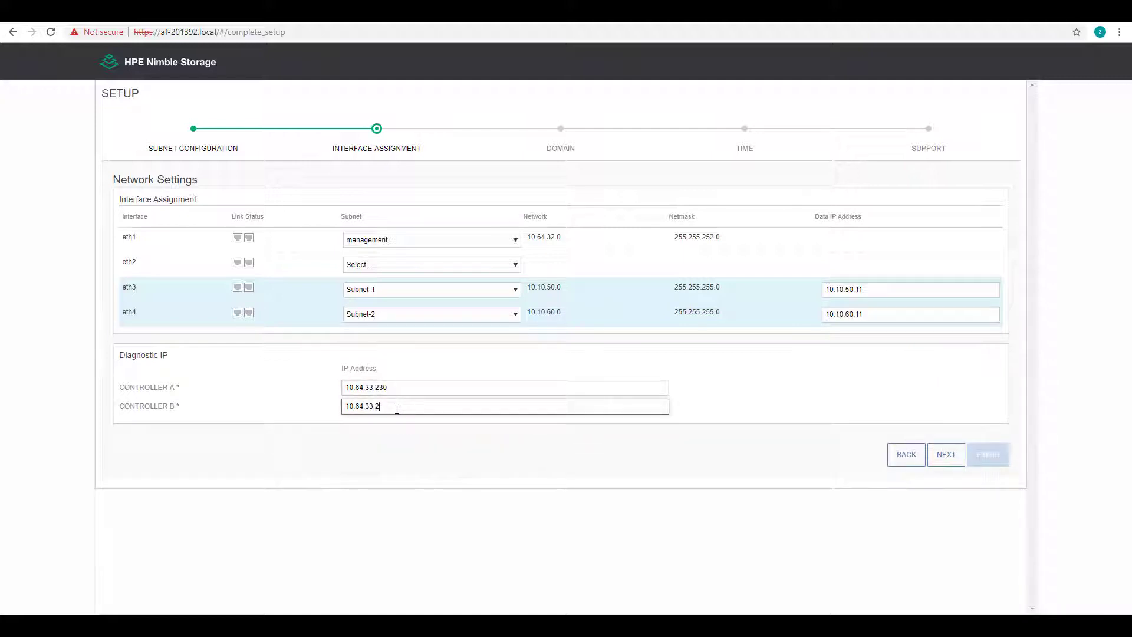
pyautogui.write('329')
pyautogui.click(943, 459)
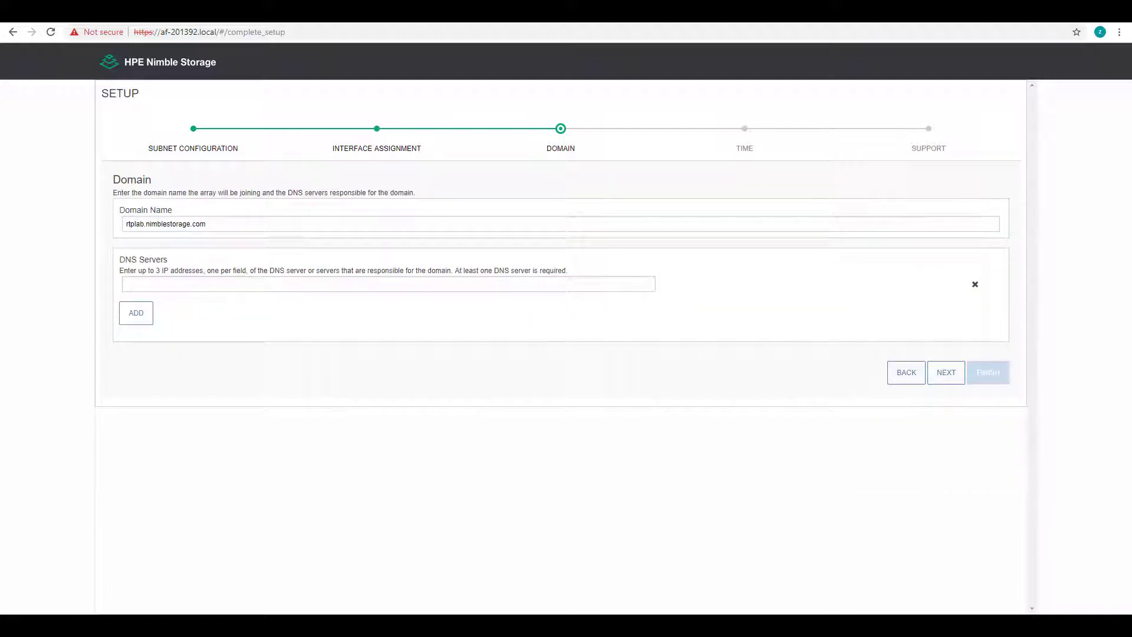
# Enter DNS server 10.80.100.16 and NTP time server 10.80.100.15
pyautogui.click(149, 284)
pyautogui.write('10.80.100.16')
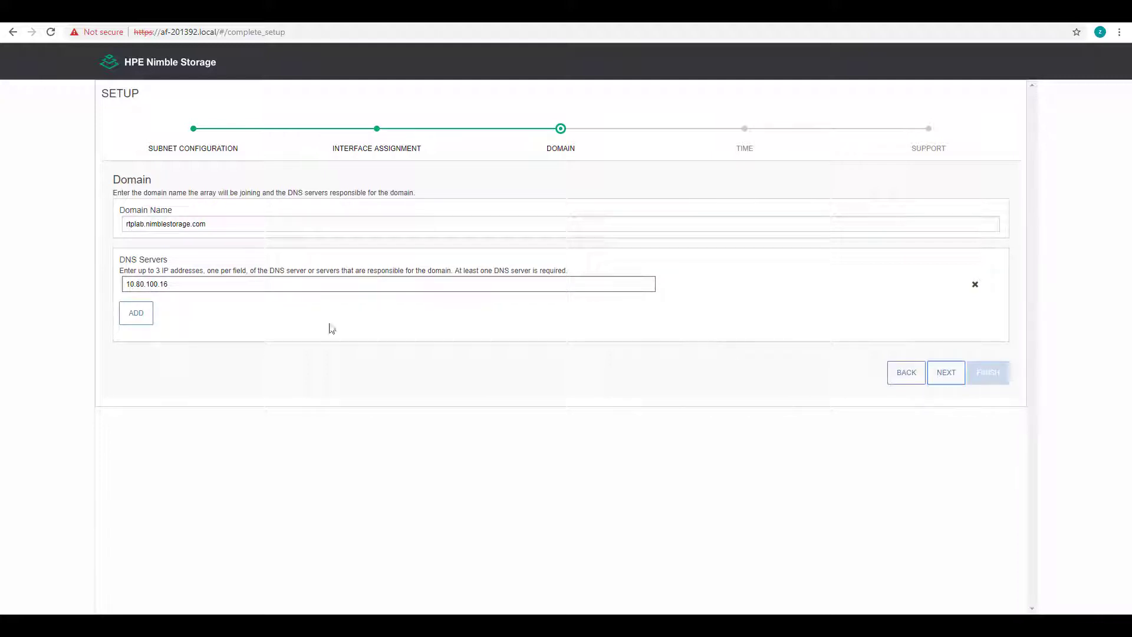
pyautogui.press('Return')
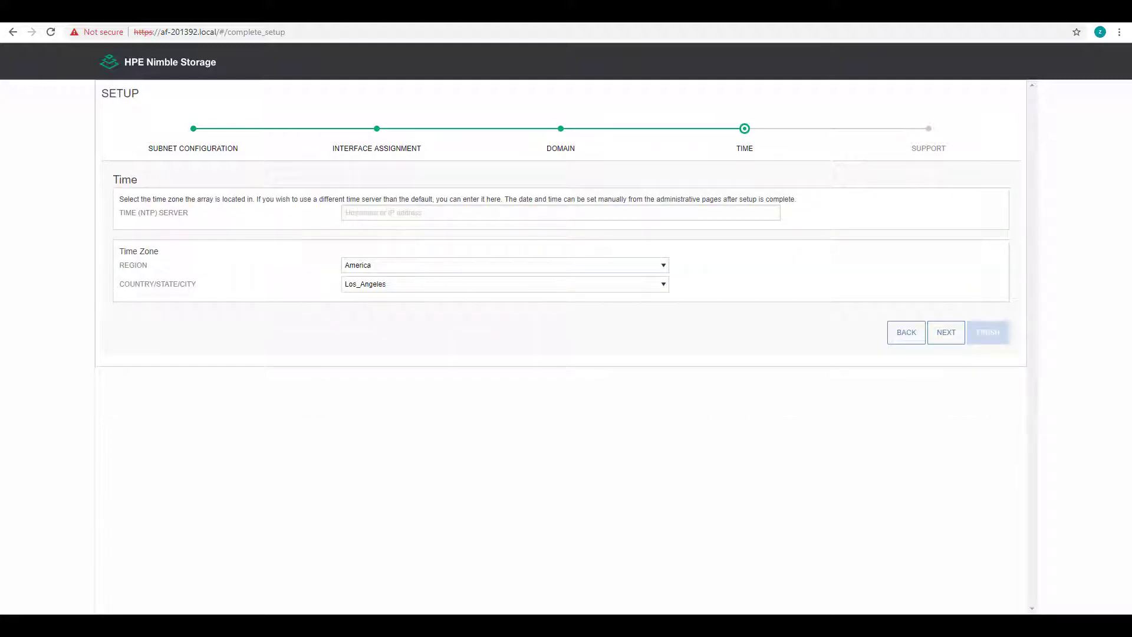
pyautogui.click(397, 212)
pyautogui.write('10.80.100.15')
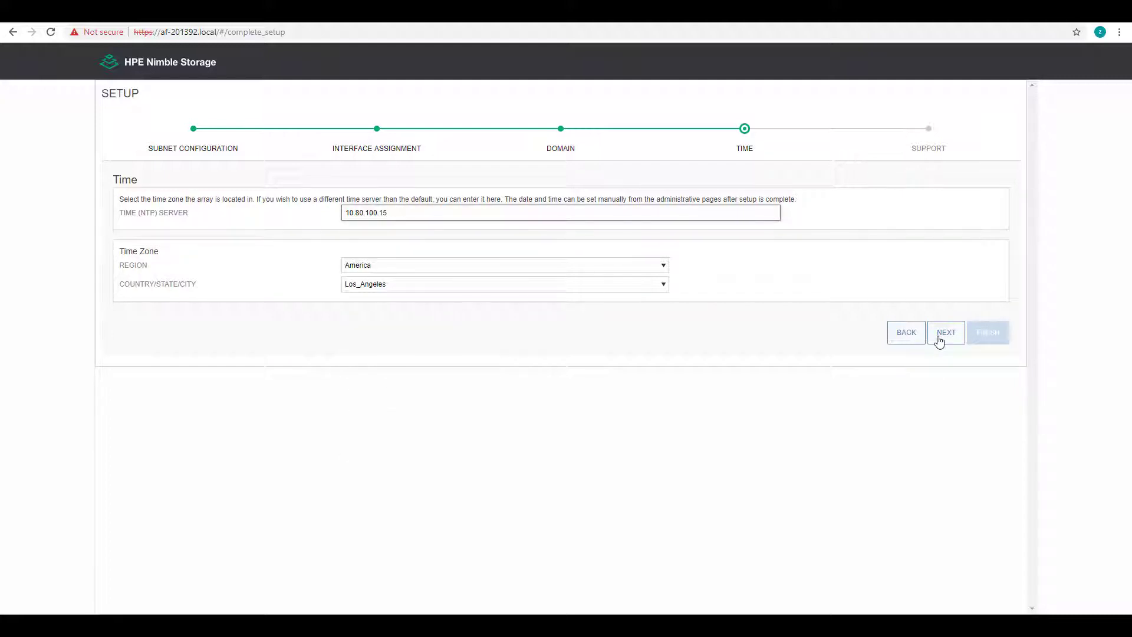
pyautogui.click(944, 333)
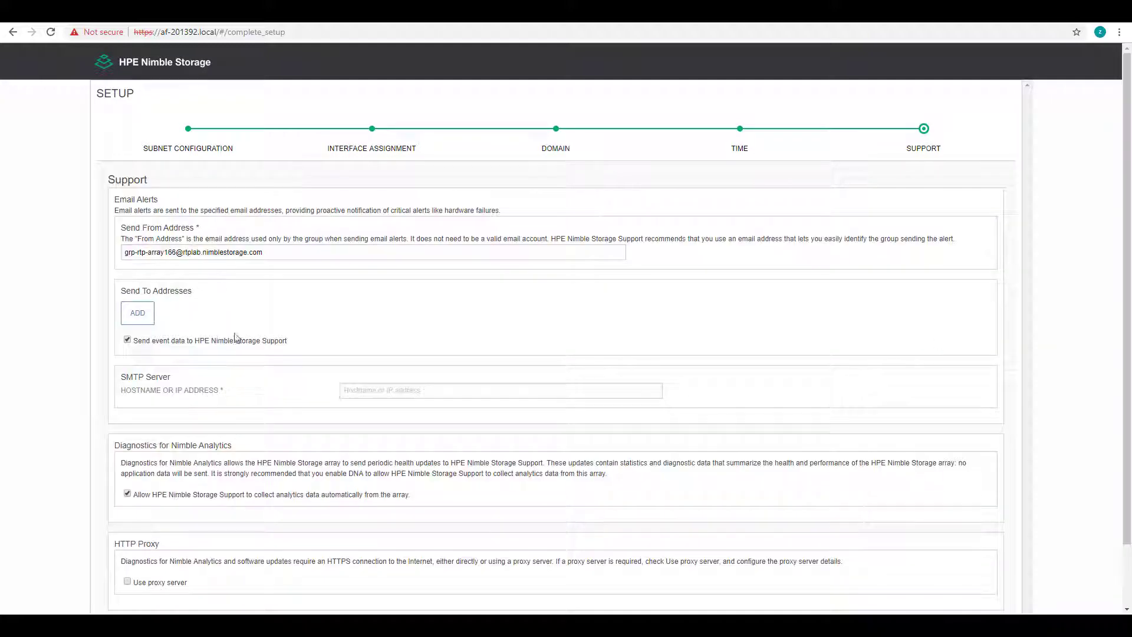
# Uncheck sending event data to HPE Nimble Storage Support, finish, and continue past Setup Complete
pyautogui.click(127, 340)
pyautogui.scroll(-2, 843, 368)
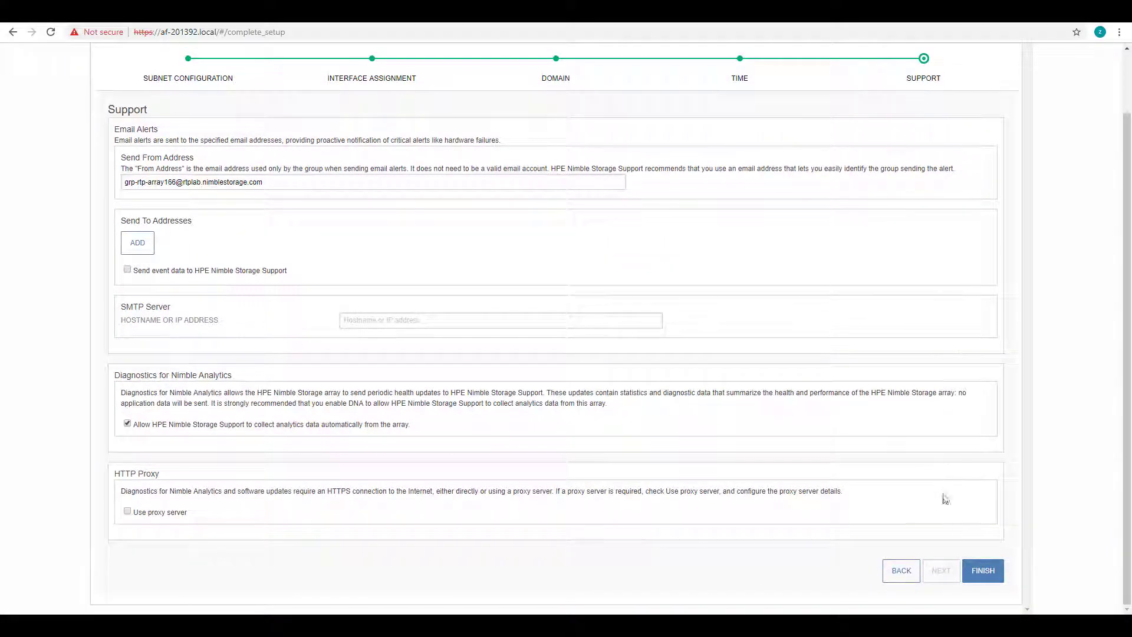
pyautogui.click(983, 575)
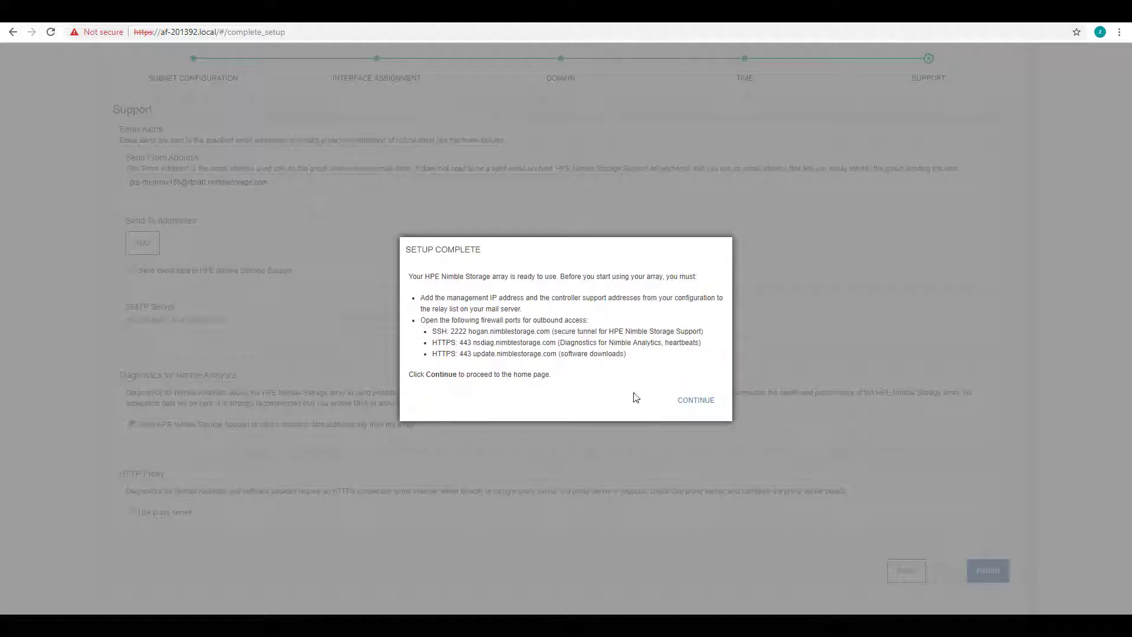
pyautogui.click(705, 402)
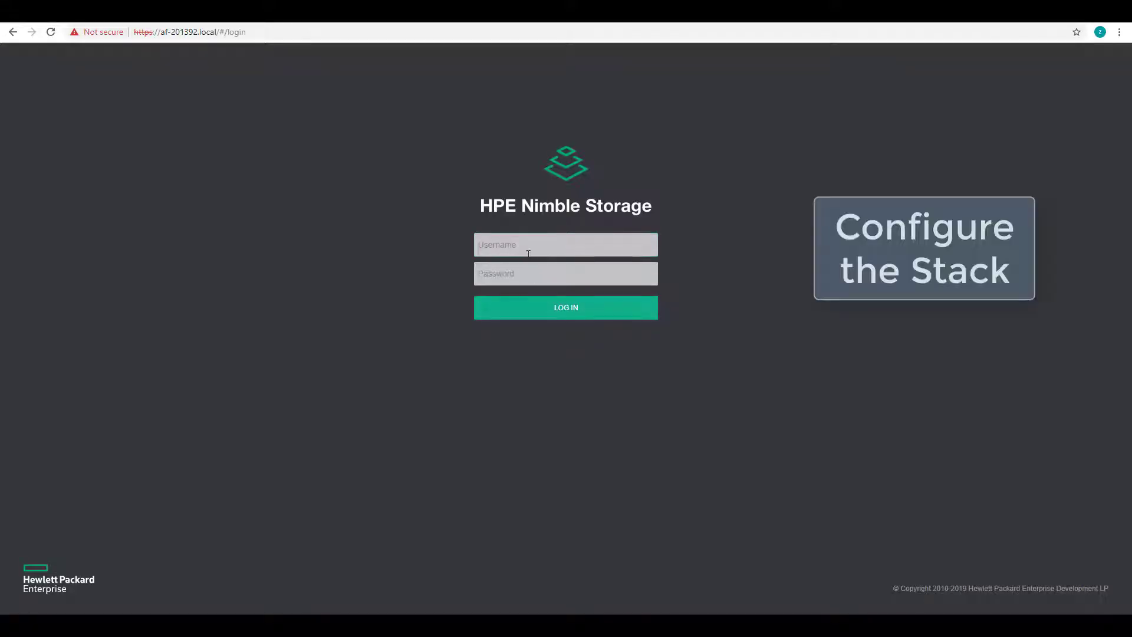
# Sign in with the saved admin credentials, dismiss the usage warning, and move past Welcome
pyautogui.click(528, 247)
pyautogui.press('Down')
pyautogui.press('Return')
pyautogui.press('Tab')
pyautogui.write('admin')
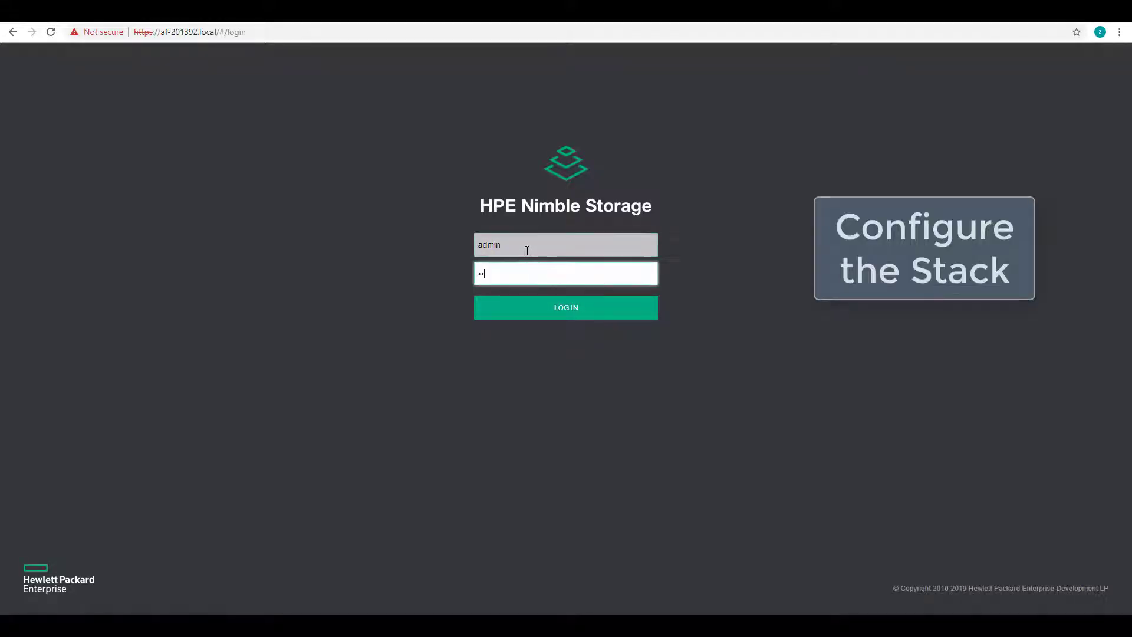
pyautogui.press('Return')
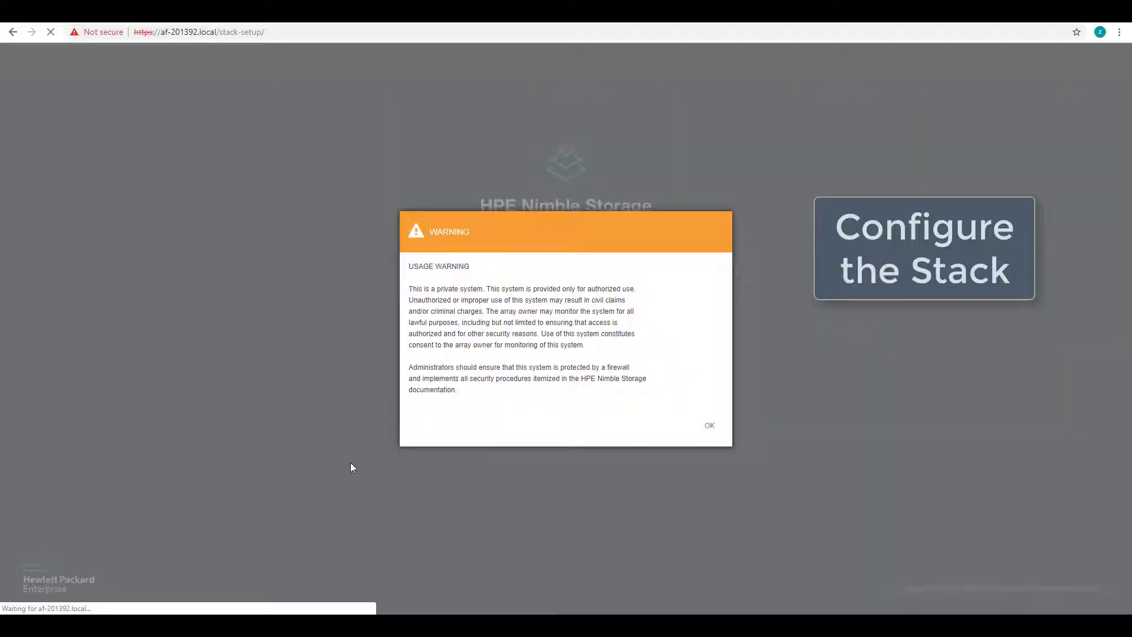
pyautogui.click(710, 425)
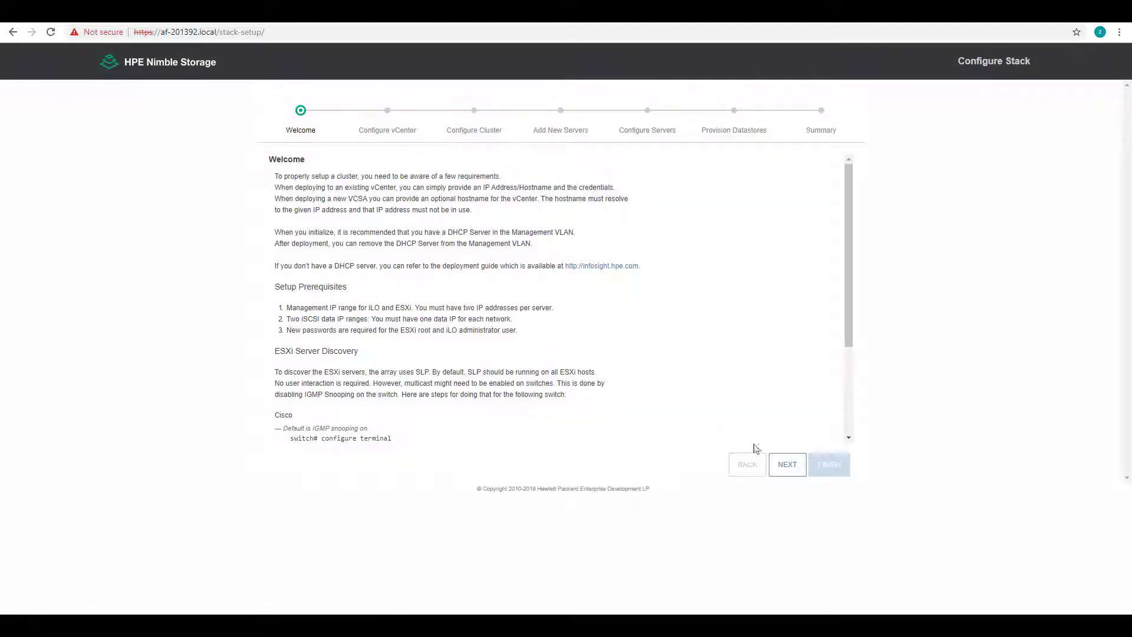
pyautogui.moveTo(850, 328); pyautogui.dragTo(869, 414)
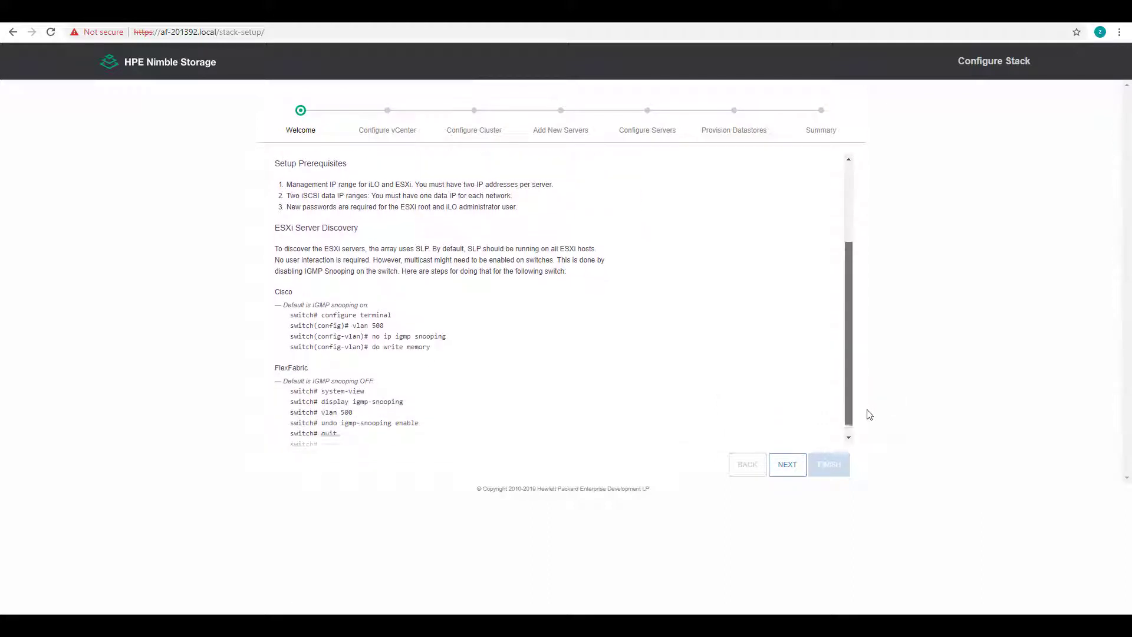
pyautogui.click(788, 464)
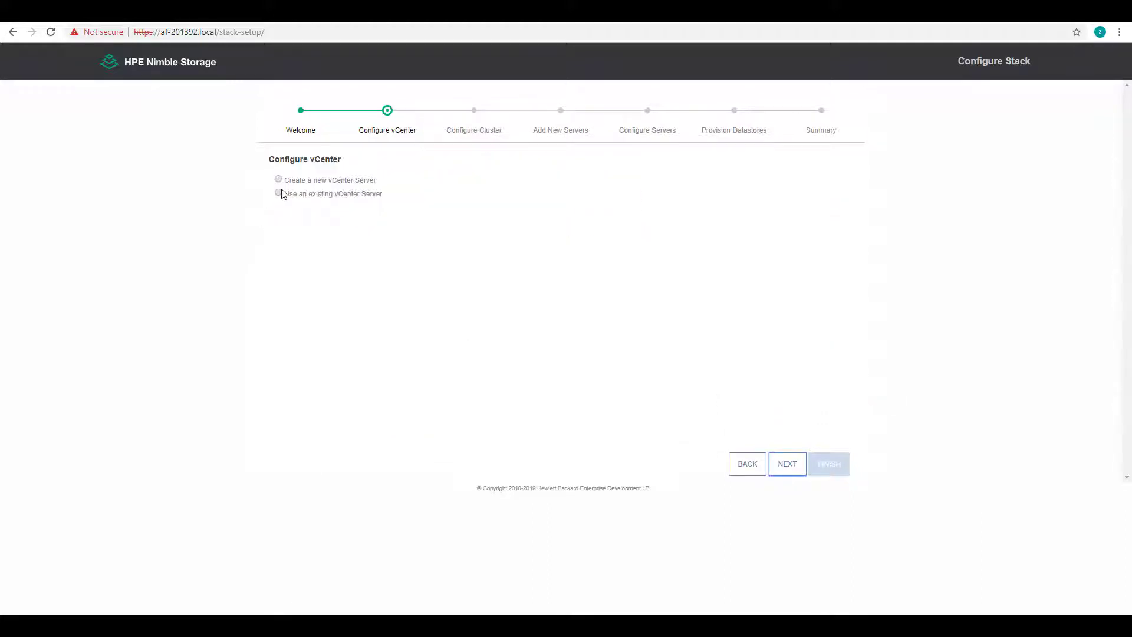
# Use existing vCenter 10.64.35.228 with the administrator credentials and accept the VMware EULA
pyautogui.click(278, 194)
pyautogui.click(516, 238)
pyautogui.write('1')
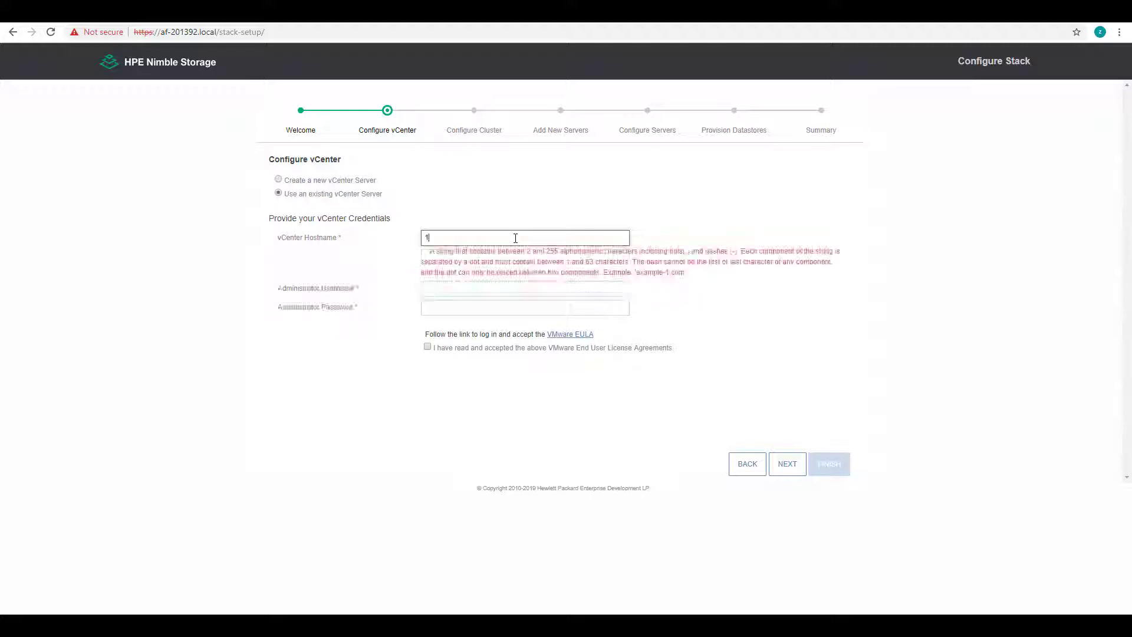
pyautogui.write('0.64.35.228')
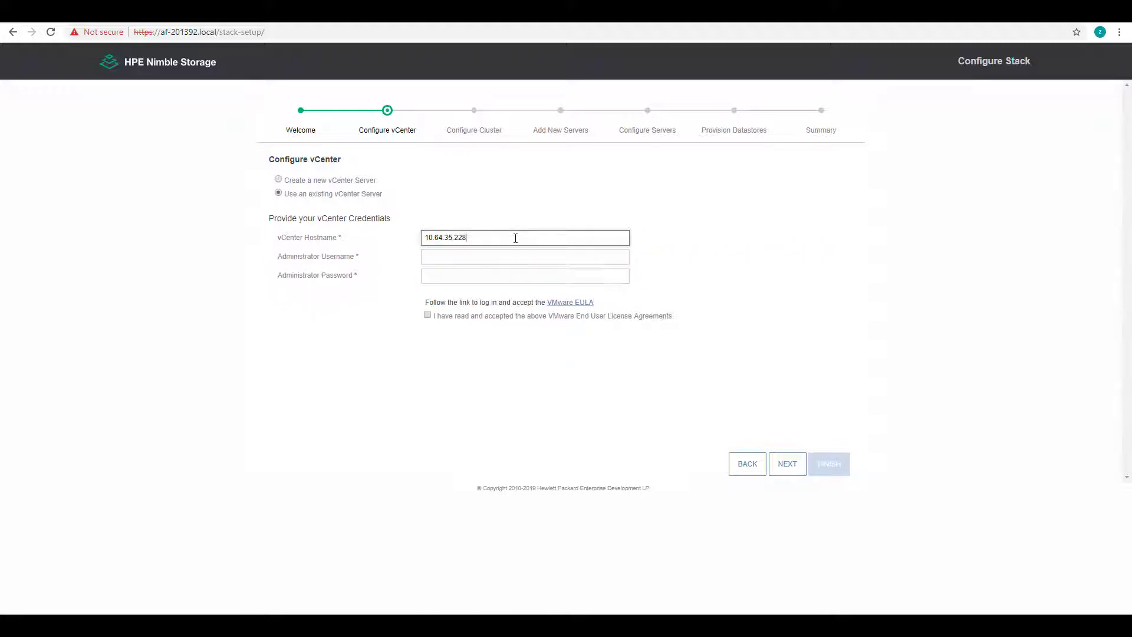
pyautogui.click(493, 256)
pyautogui.write('a')
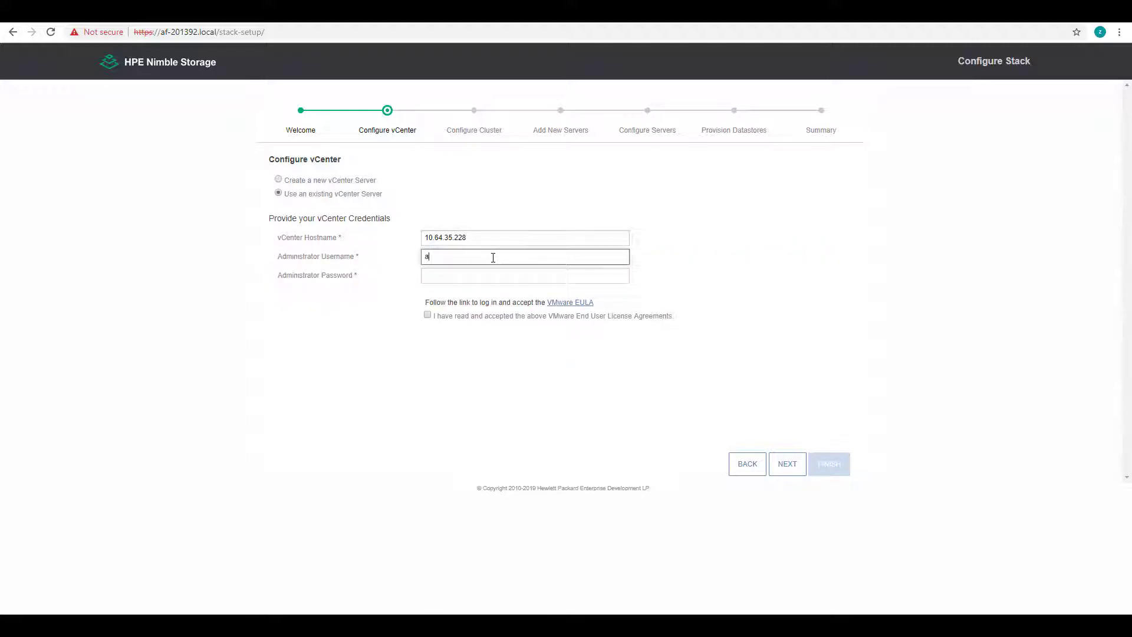
pyautogui.write('dministrator@vsphere.local')
pyautogui.press('Tab')
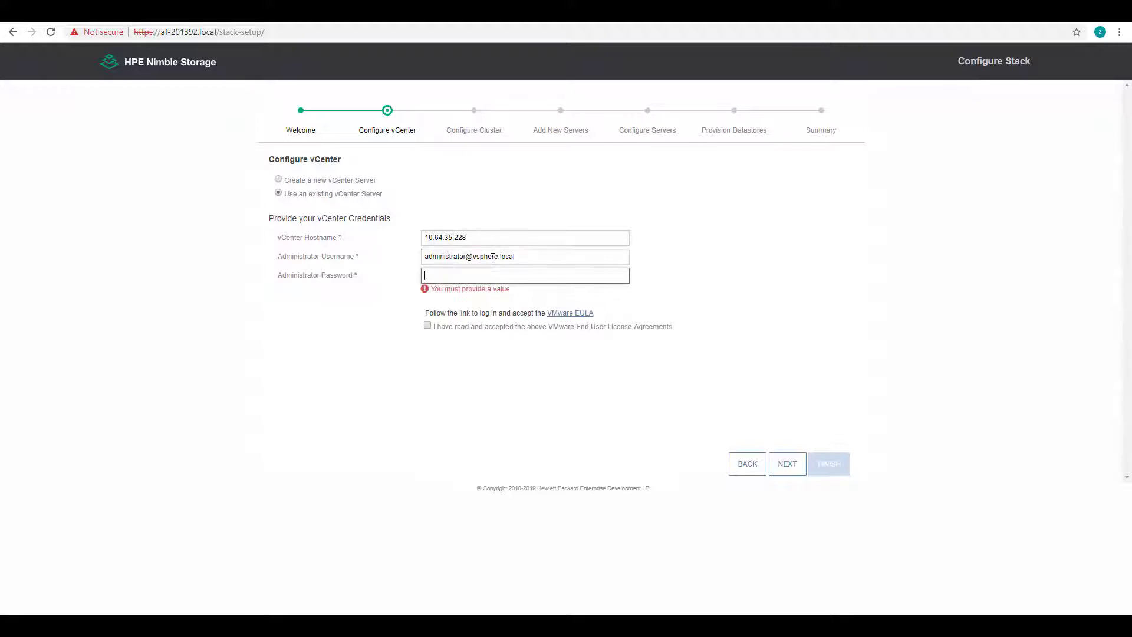
pyautogui.write('***')
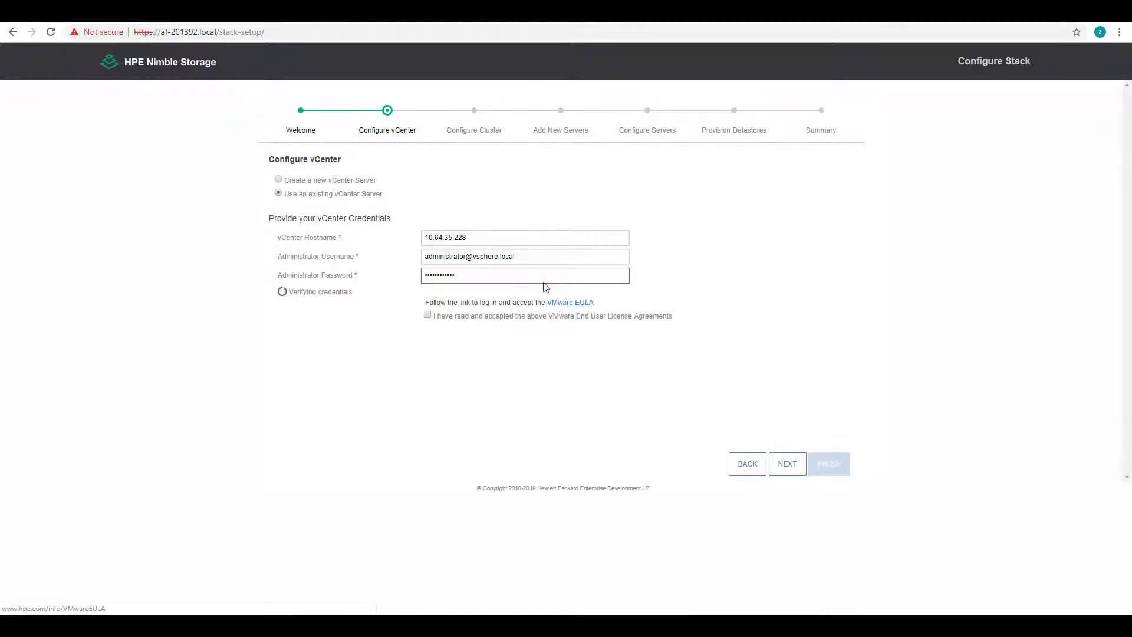
pyautogui.click(562, 303)
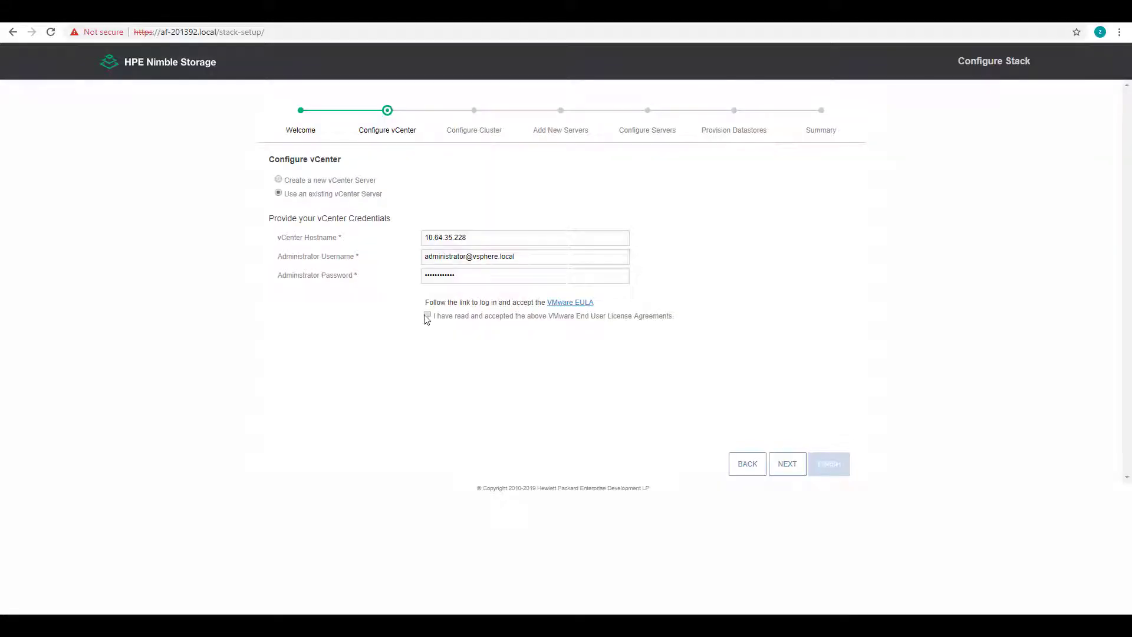
pyautogui.click(428, 315)
pyautogui.click(784, 468)
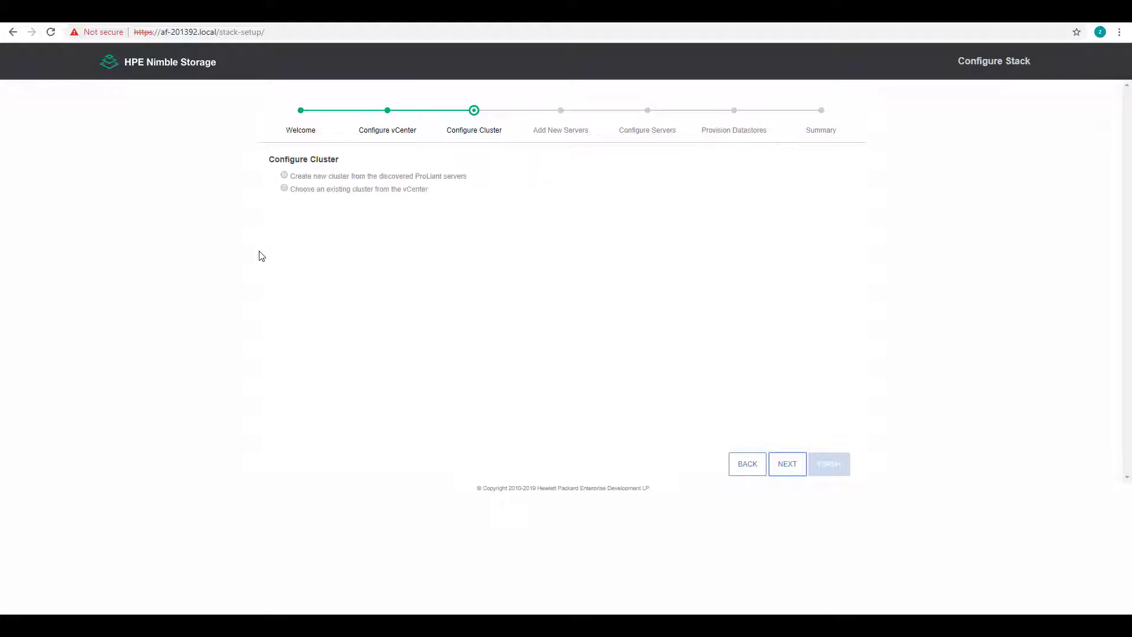
# Select existing cluster Test-CL, enter the ESXi root password, and validate the server configuration
pyautogui.click(284, 189)
pyautogui.click(558, 227)
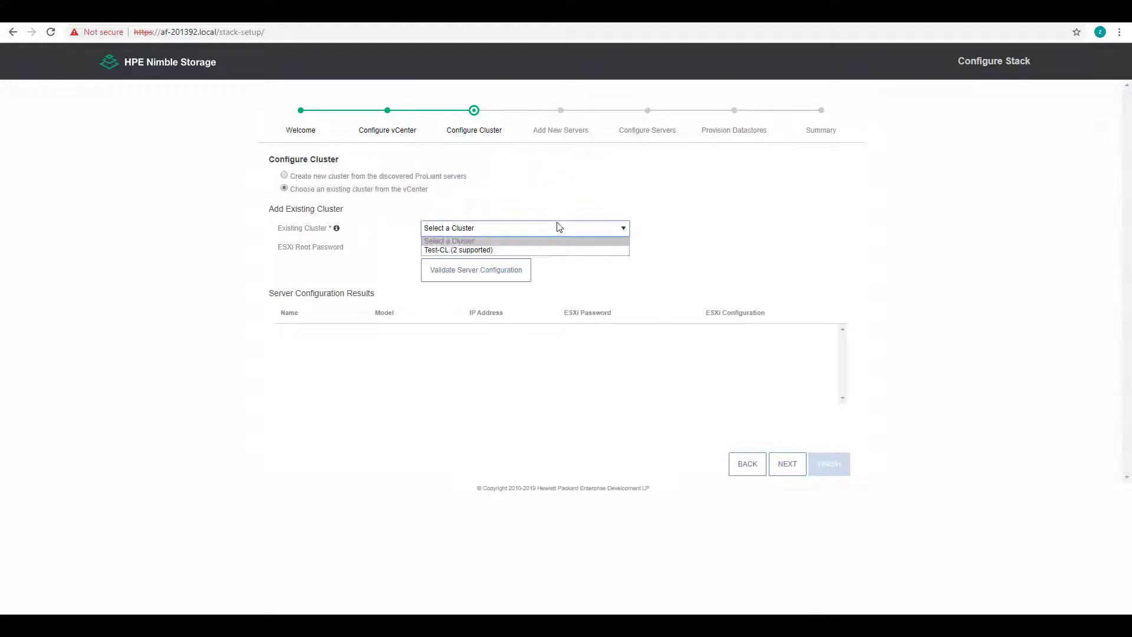
pyautogui.click(497, 251)
pyautogui.click(497, 249)
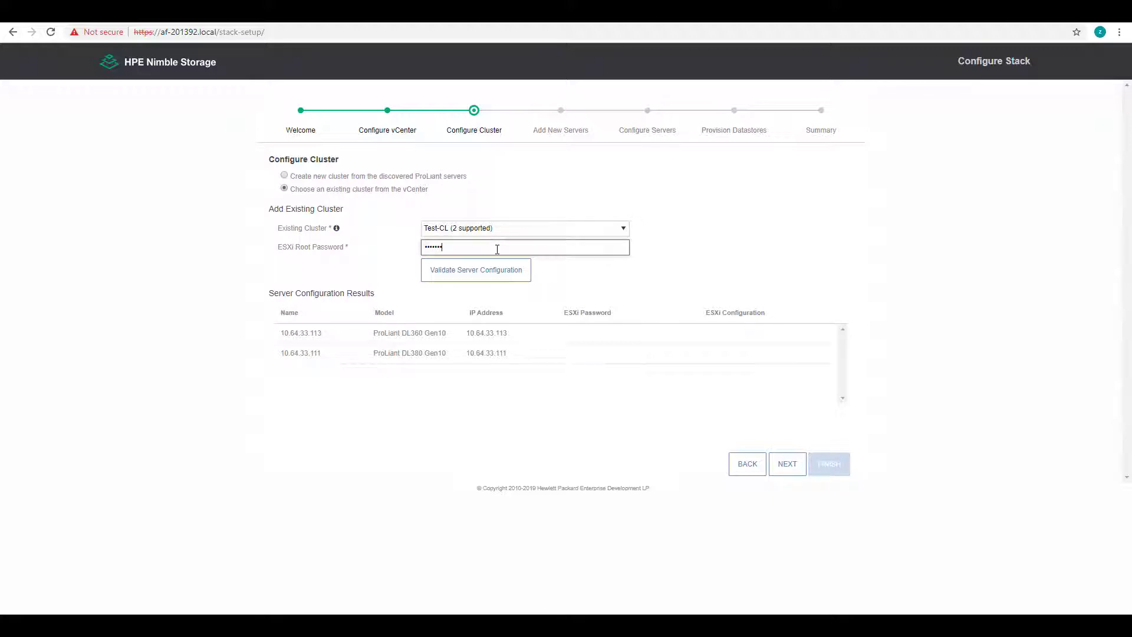
pyautogui.click(495, 274)
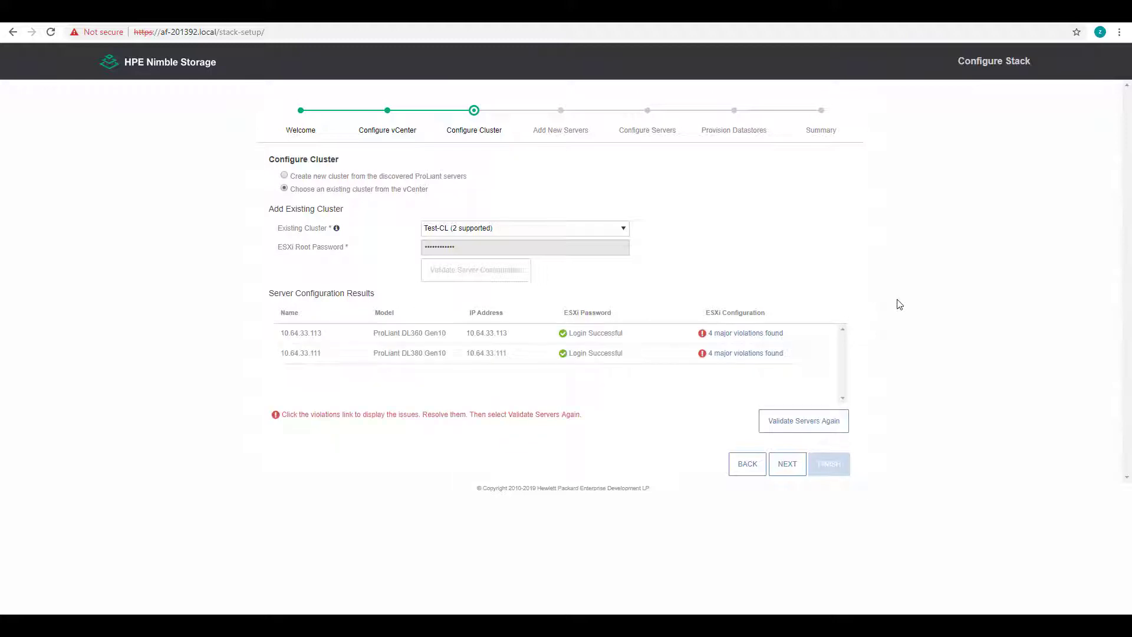
pyautogui.click(745, 333)
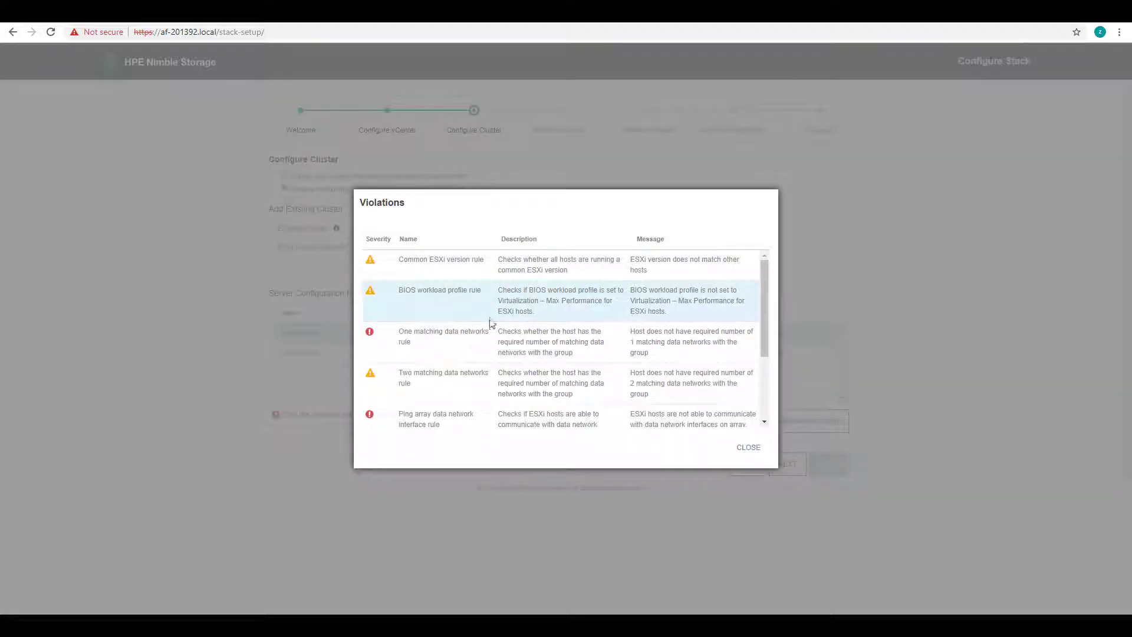
pyautogui.tripleClick(770, 333)
pyautogui.scroll(-2, 649, 377)
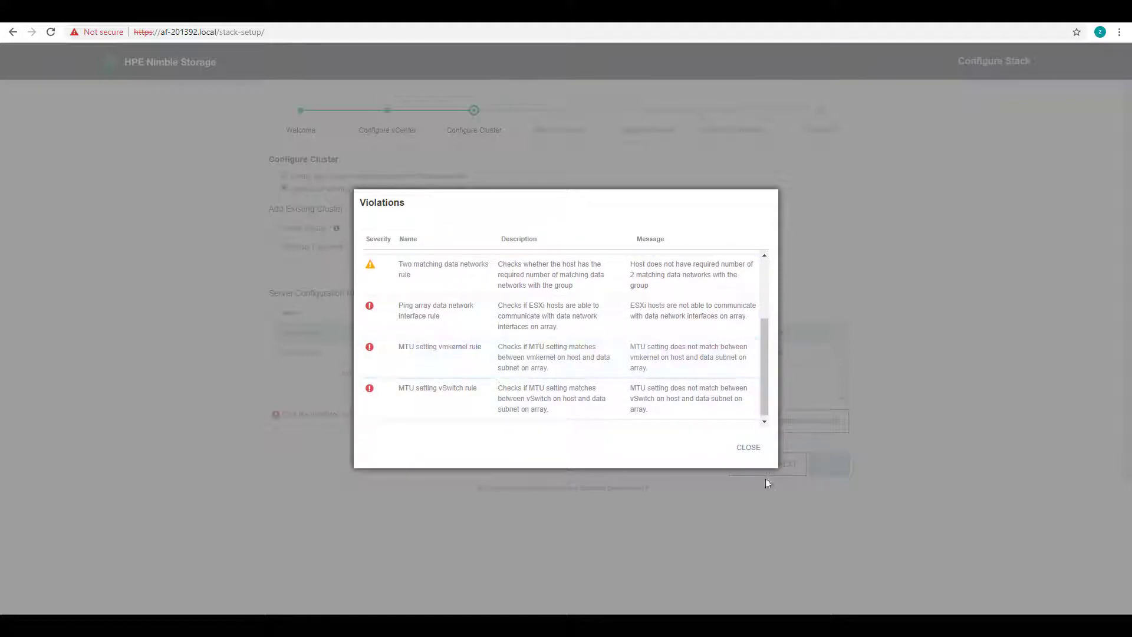
pyautogui.click(748, 447)
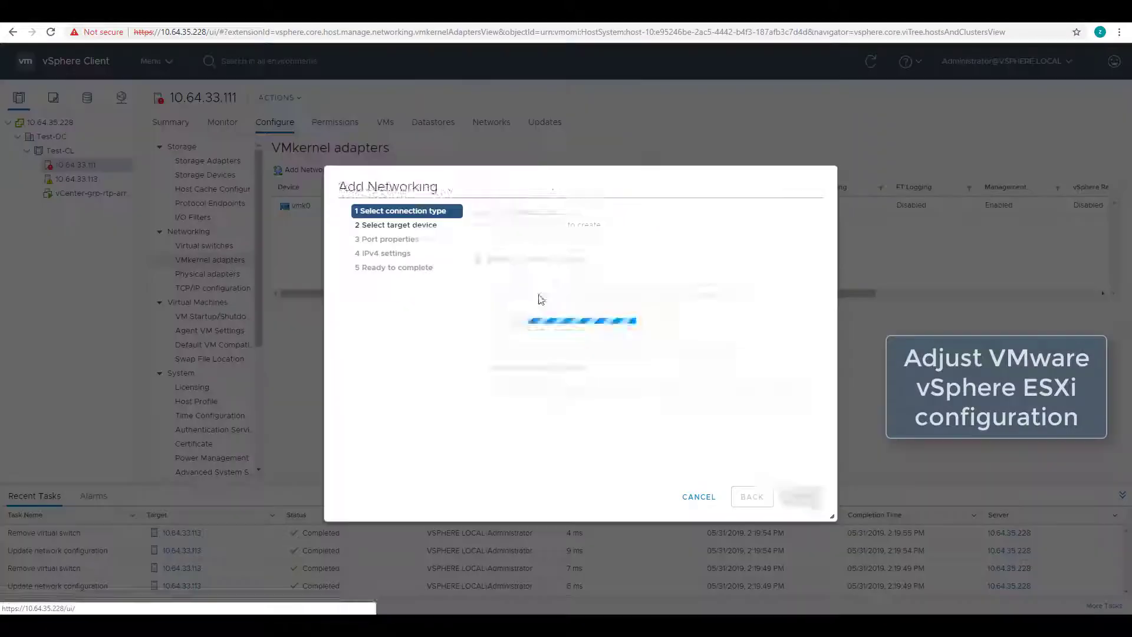
# Place the first VMkernel adapter on a new standard switch backed by vmnic10
pyautogui.click(801, 497)
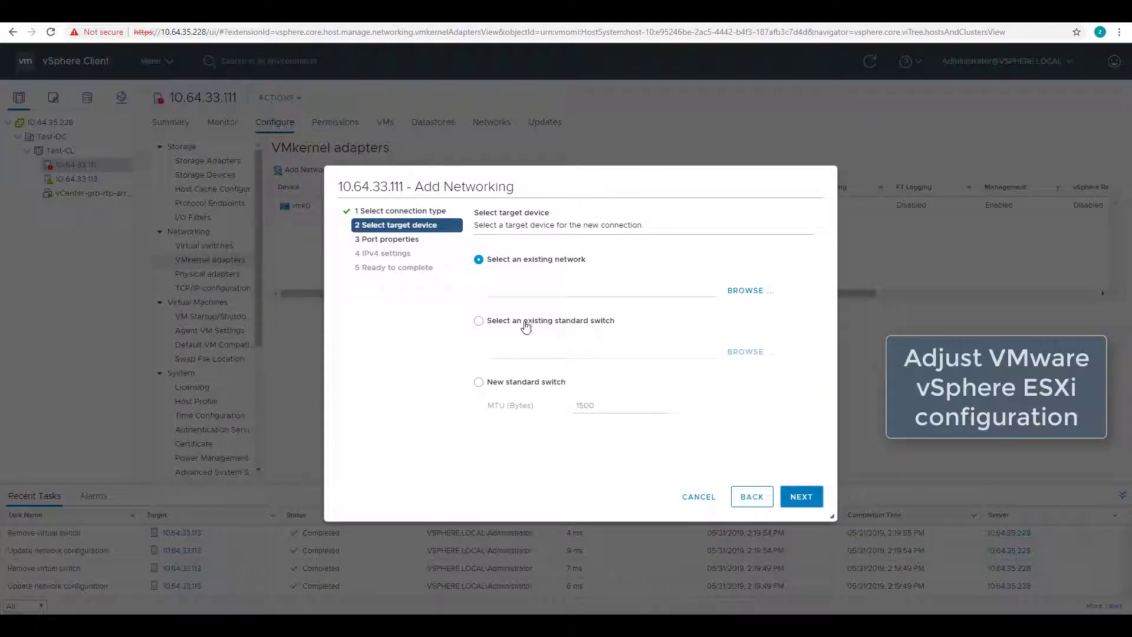
pyautogui.click(527, 381)
pyautogui.click(801, 496)
pyautogui.click(482, 271)
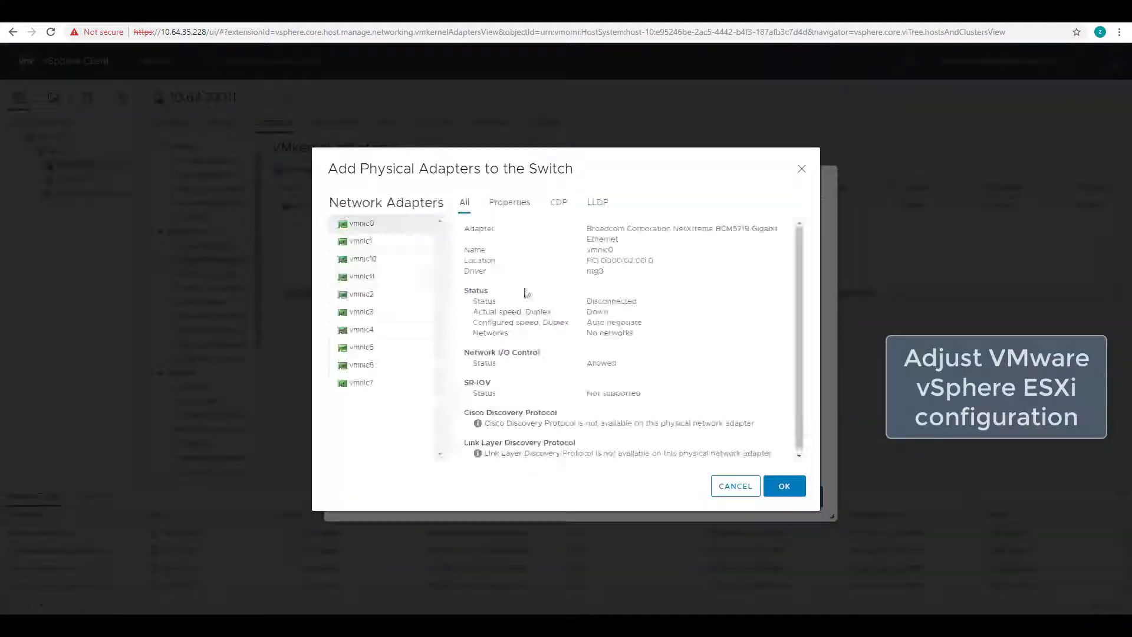
pyautogui.click(385, 259)
pyautogui.click(784, 486)
pyautogui.click(802, 496)
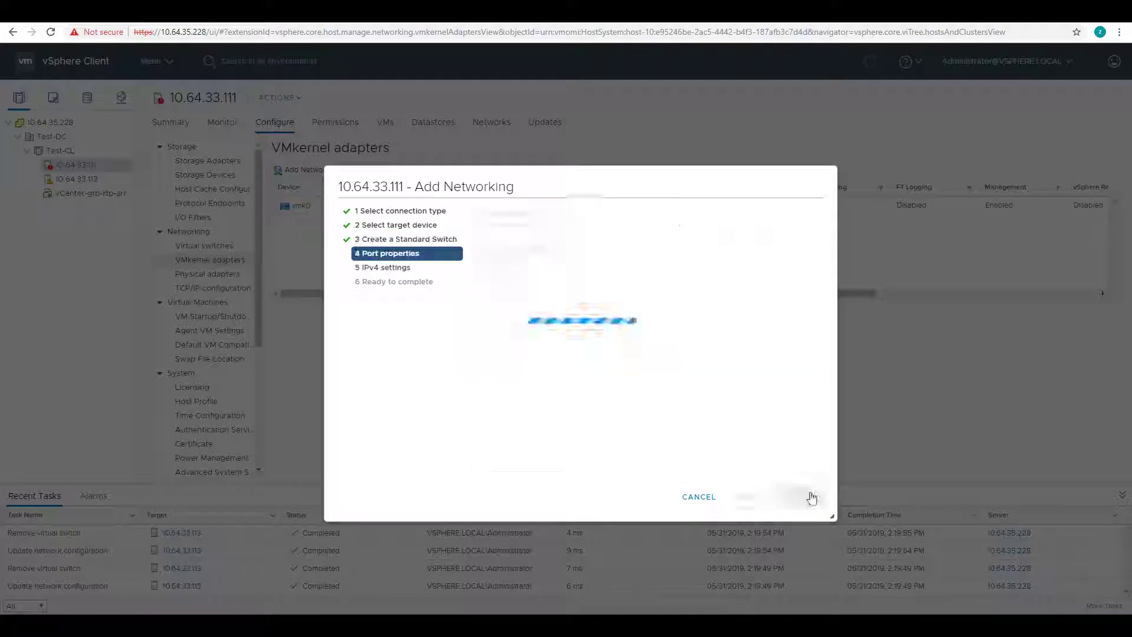
# Label the port vMotion, give it static IP 10.10.50.30/255.255.255.0, and finish
pyautogui.write('vMotion')
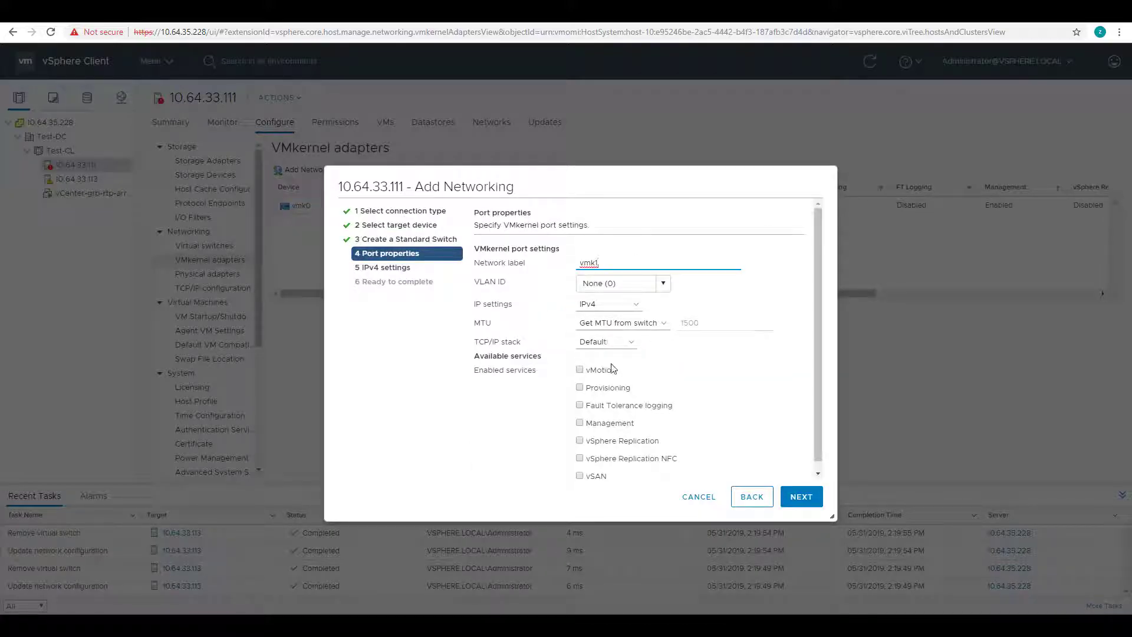
pyautogui.click(801, 497)
pyautogui.click(542, 287)
pyautogui.click(608, 312)
pyautogui.write('10.10.50.30')
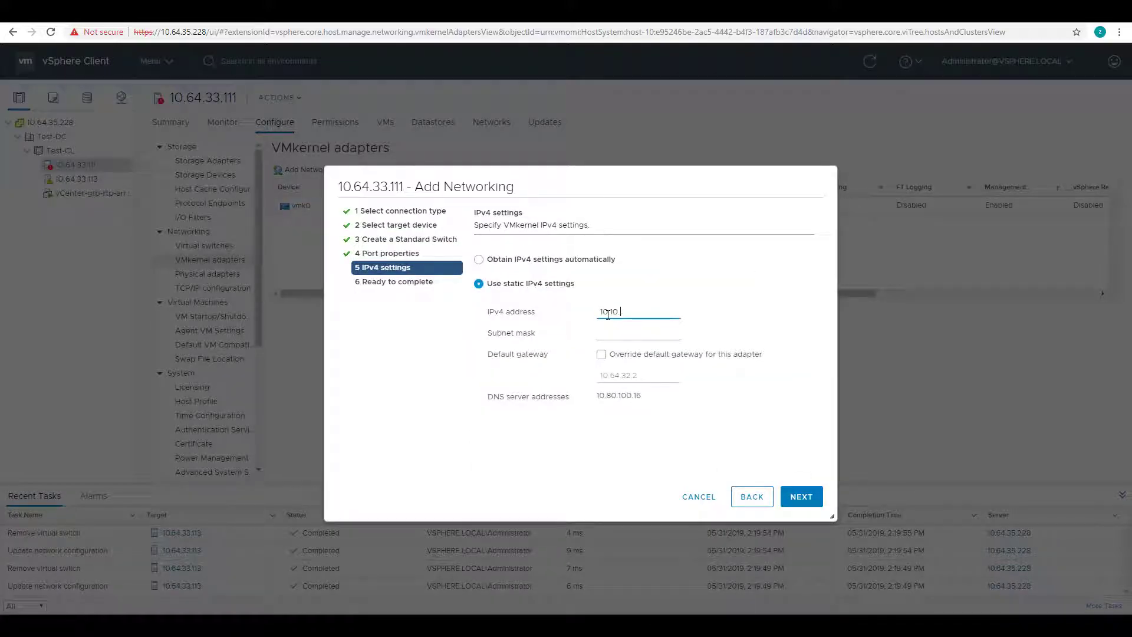
pyautogui.press('Tab')
pyautogui.write('255.255.255.0')
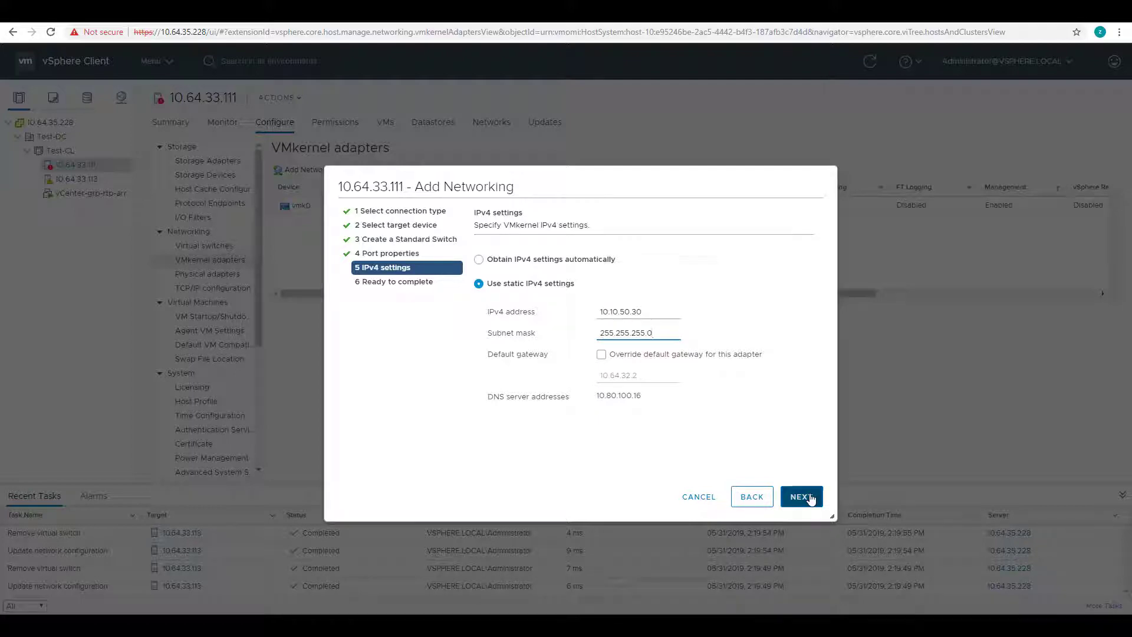
pyautogui.click(802, 496)
pyautogui.click(801, 496)
# Start a second VMkernel adapter on a new standard switch with vmnic11 and begin its static IPv4 settings
pyautogui.click(318, 174)
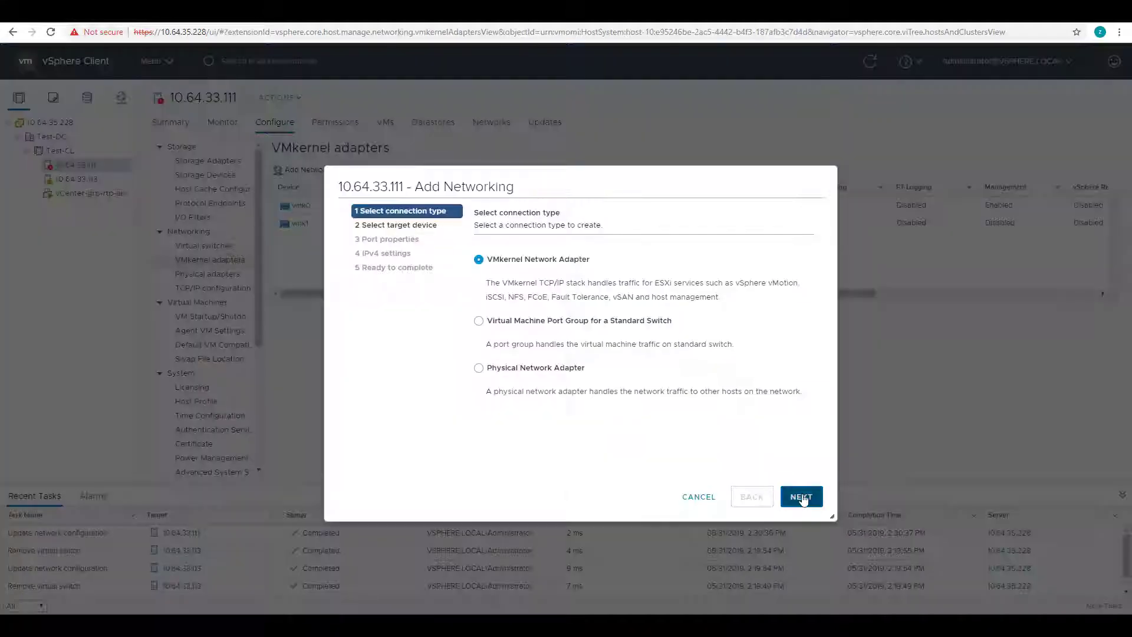
pyautogui.click(799, 498)
pyautogui.click(475, 382)
pyautogui.click(799, 498)
pyautogui.click(480, 275)
pyautogui.click(784, 486)
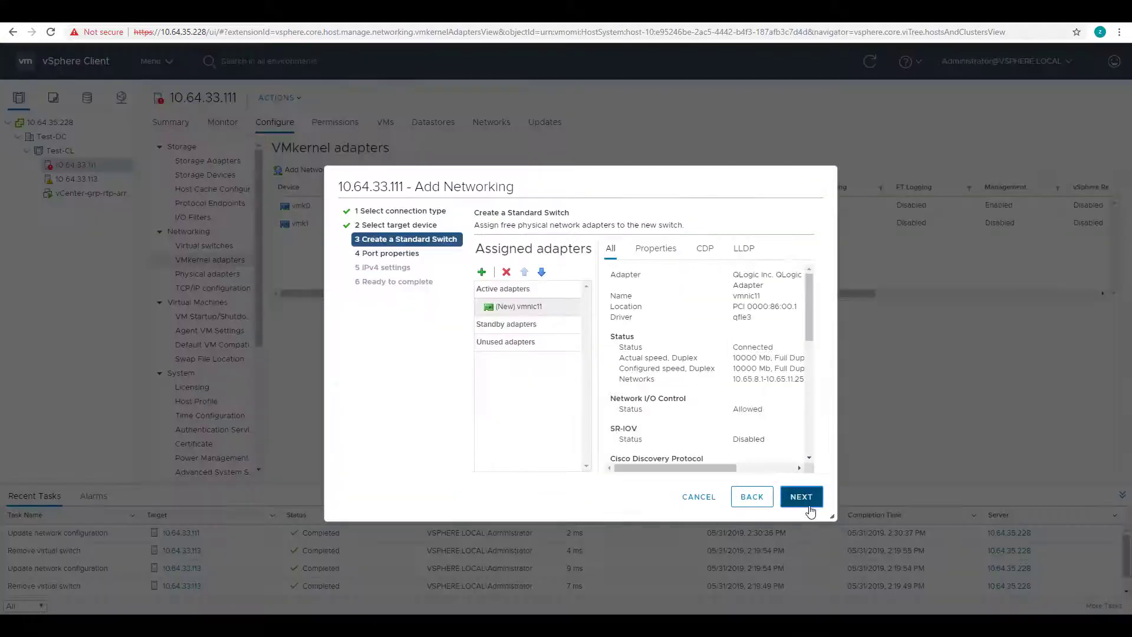
pyautogui.click(799, 498)
pyautogui.click(794, 499)
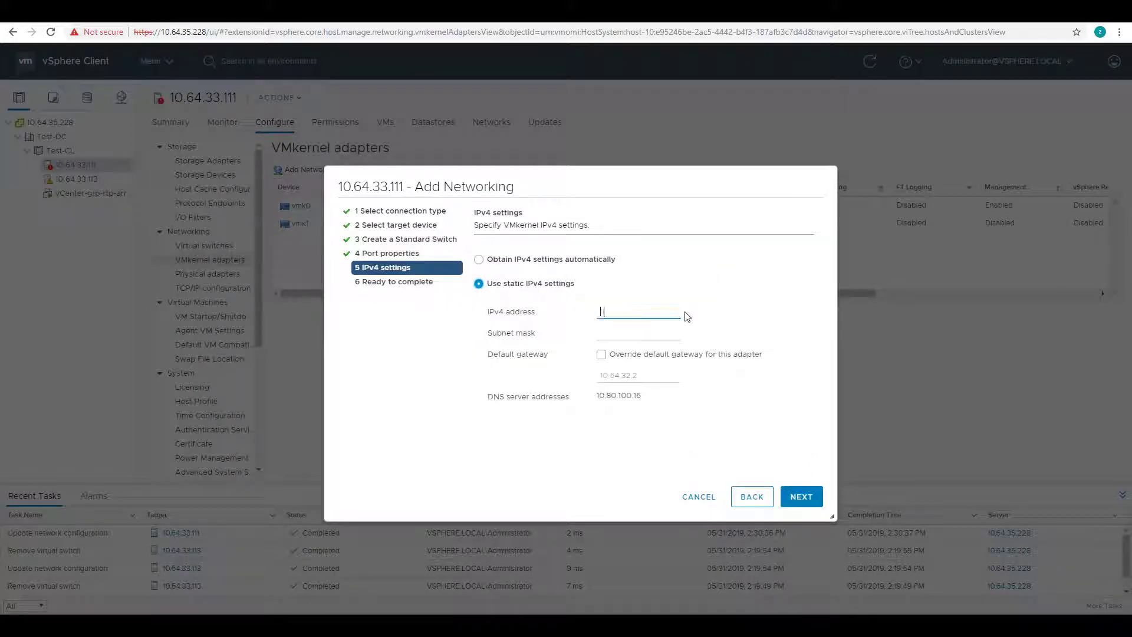
pyautogui.write('10.64.60.30')
pyautogui.press('Tab')
pyautogui.write('255.')
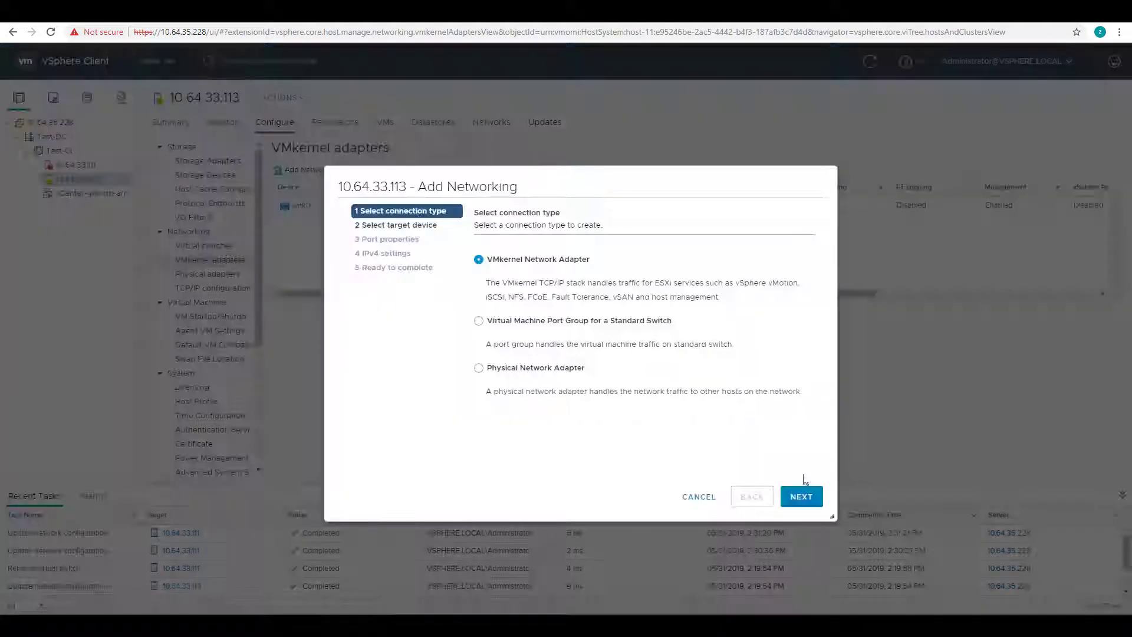
# Put vmk1 on a new standard switch backed by vmnic8
pyautogui.click(801, 497)
pyautogui.click(801, 497)
pyautogui.click(488, 270)
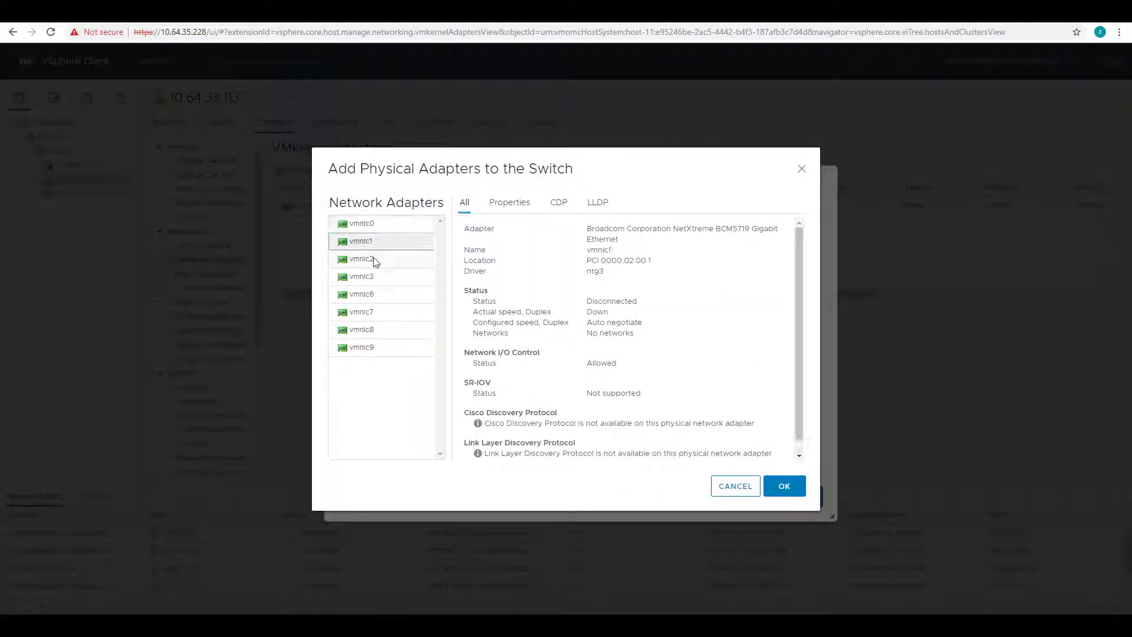
pyautogui.click(399, 335)
pyautogui.click(784, 486)
pyautogui.click(801, 497)
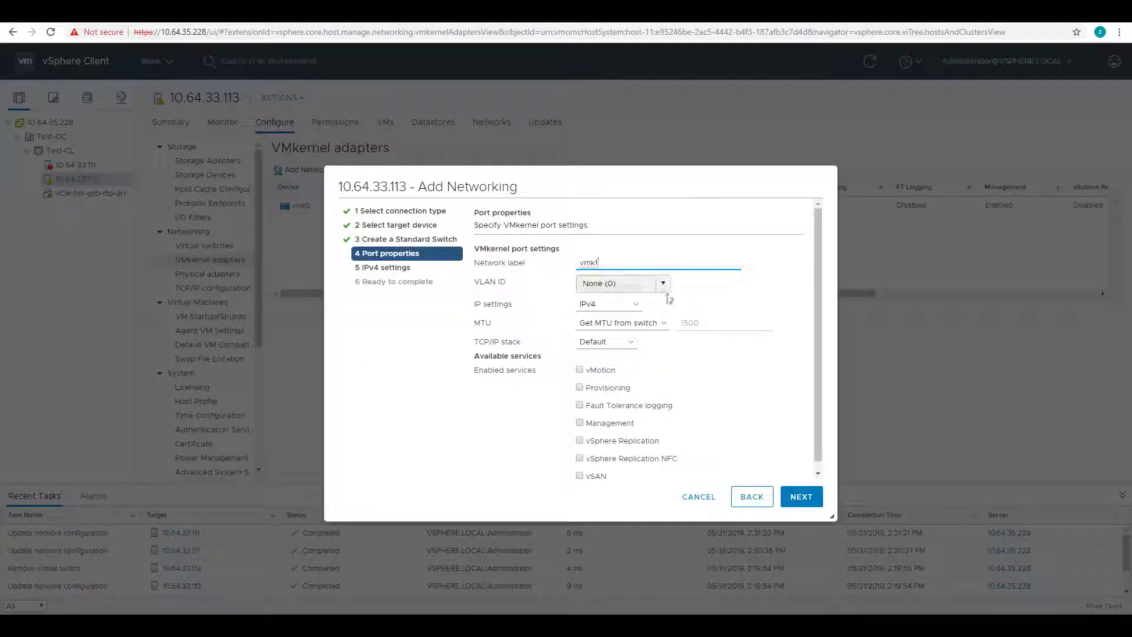
# Give vmk1 static IPv4 with subnet mask 255.255.255.0 and finish creating it
pyautogui.click(801, 497)
pyautogui.click(527, 284)
pyautogui.click(612, 329)
pyautogui.write('255.255.255.0')
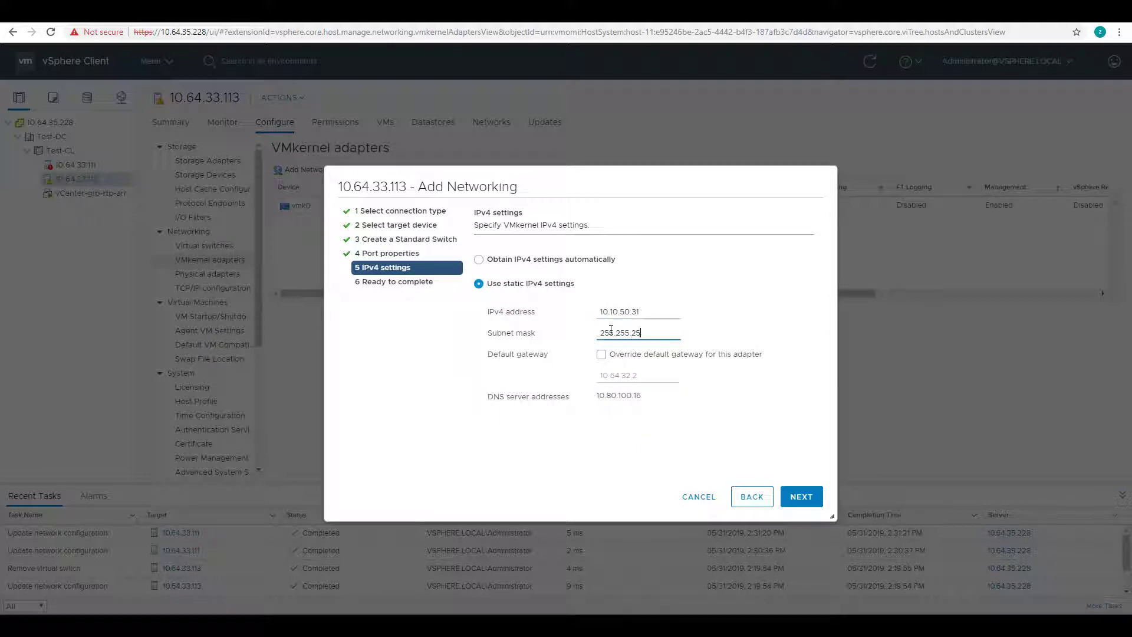
pyautogui.click(800, 497)
pyautogui.click(801, 497)
# Add another VMkernel adapter on a new standard switch backed by vmnic9
pyautogui.click(314, 171)
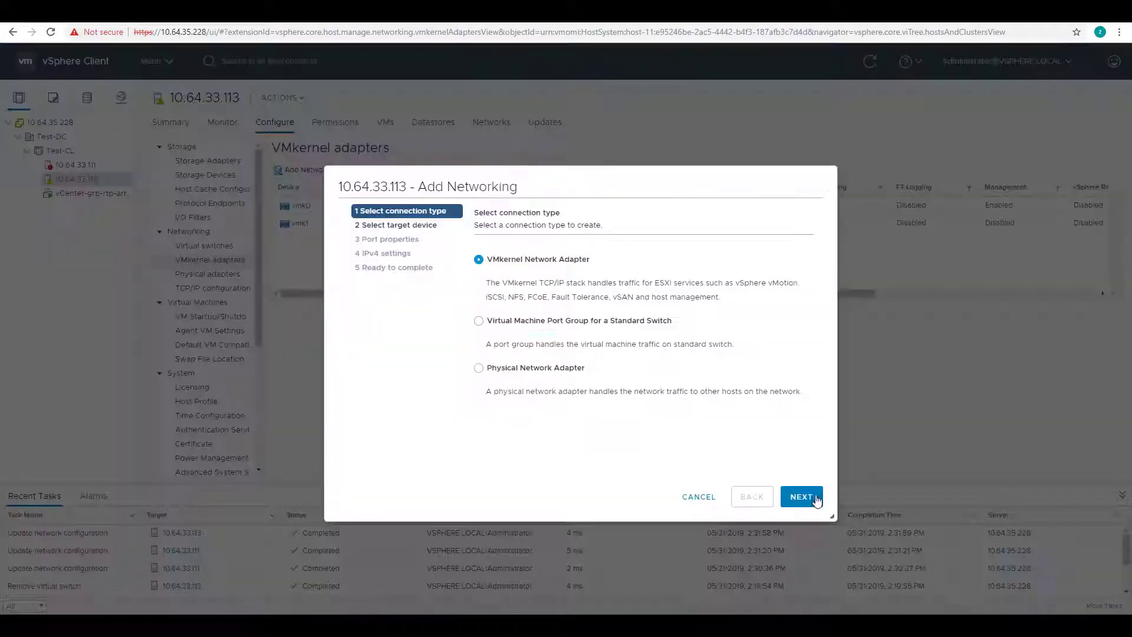
pyautogui.click(801, 496)
pyautogui.click(475, 445)
pyautogui.click(801, 496)
pyautogui.click(480, 410)
pyautogui.click(362, 329)
pyautogui.click(785, 486)
pyautogui.click(801, 496)
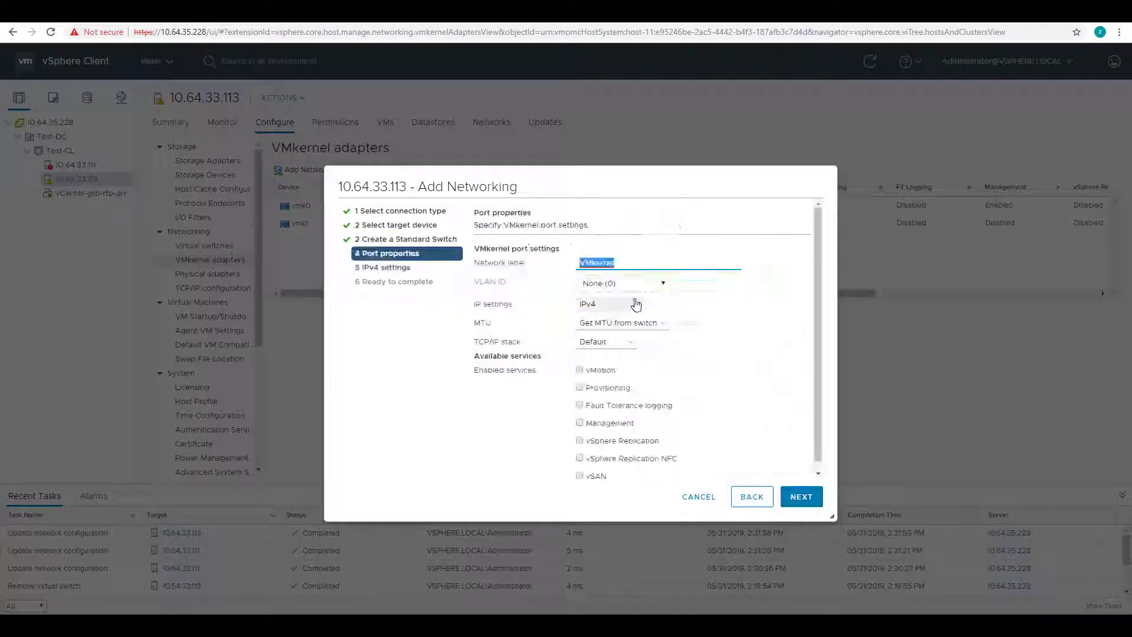
pyautogui.click(800, 496)
# Give vmk2 static IP 10.10.60.31/255.255.255.0 and finish creating it on vSwitch2
pyautogui.click(479, 283)
pyautogui.click(610, 312)
pyautogui.write('10.10.60.31')
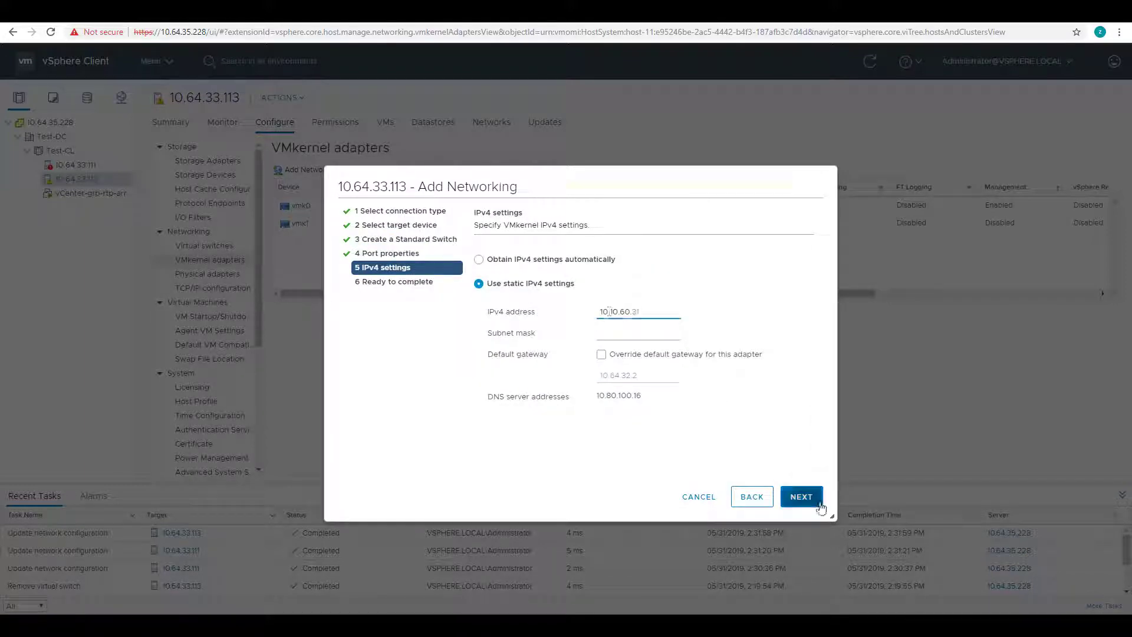
pyautogui.click(808, 500)
pyautogui.click(637, 332)
pyautogui.write('255.255.255.0')
pyautogui.click(798, 498)
pyautogui.click(800, 497)
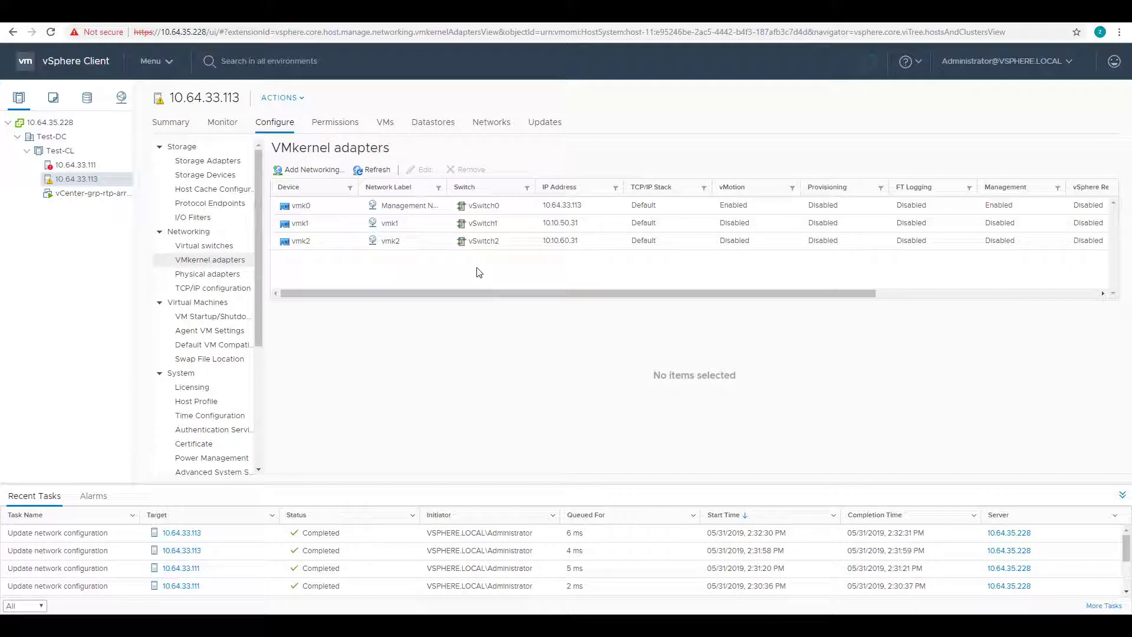
pyautogui.click(83, 166)
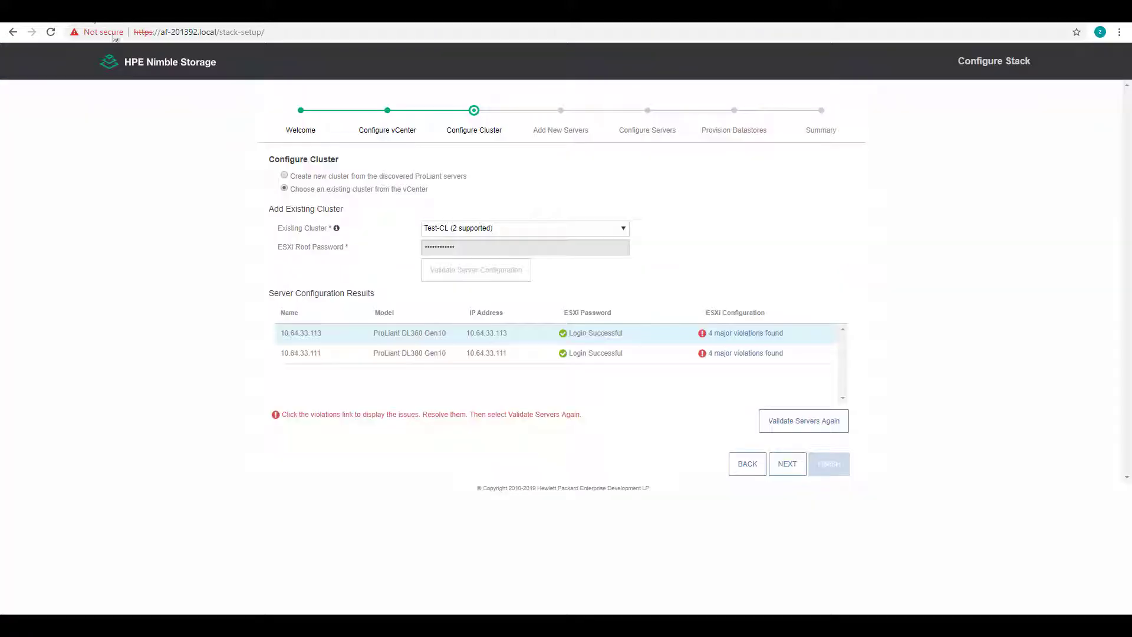
# Revalidate hosts 10.64.33.113 and 10.64.33.111, review their 2 and 1 violations, and proceed
pyautogui.click(815, 428)
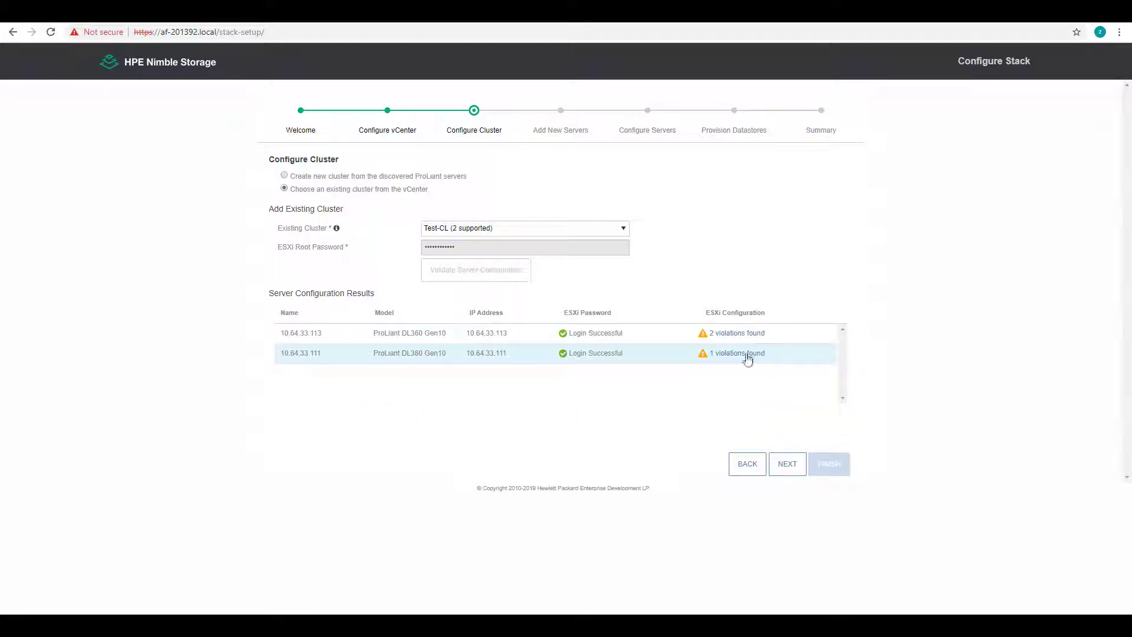
pyautogui.click(735, 333)
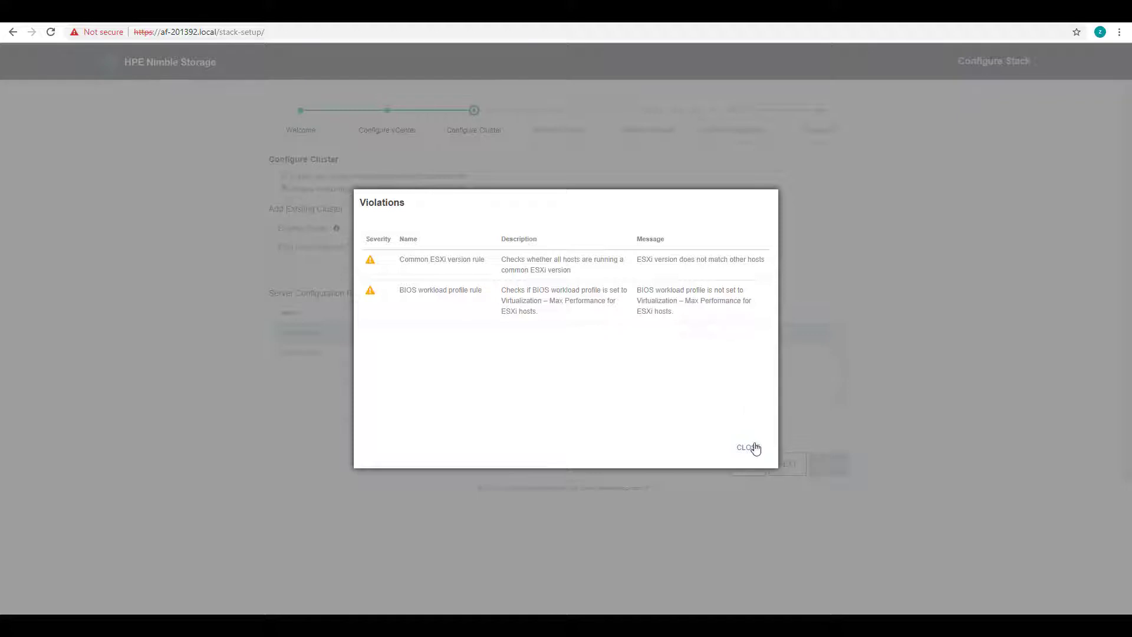
pyautogui.click(749, 447)
pyautogui.click(739, 355)
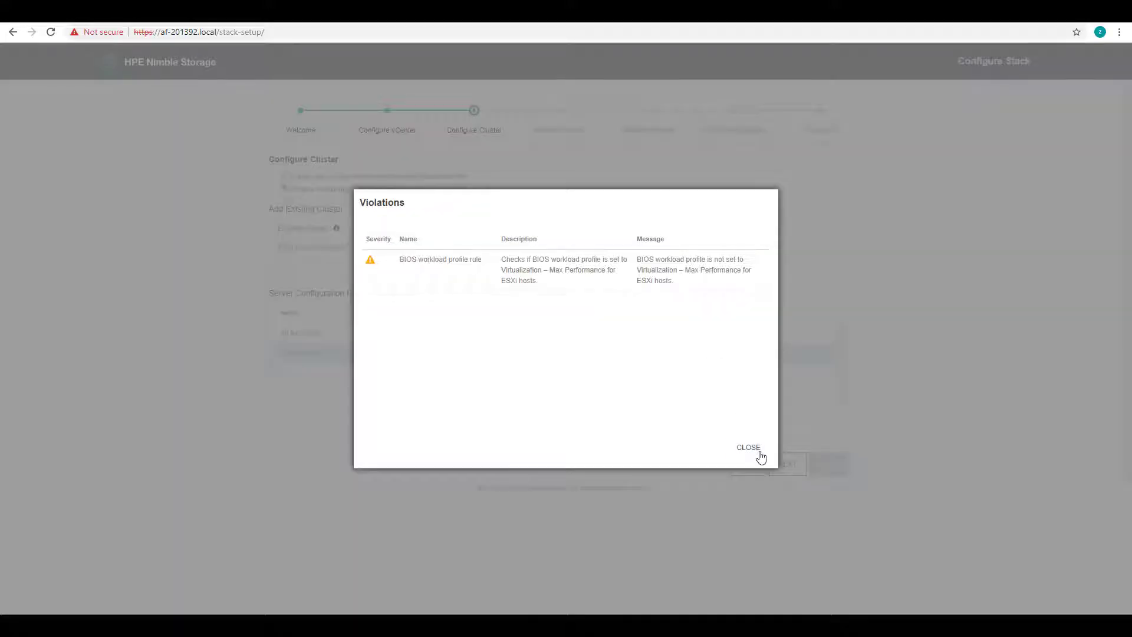
pyautogui.click(756, 453)
pyautogui.click(786, 465)
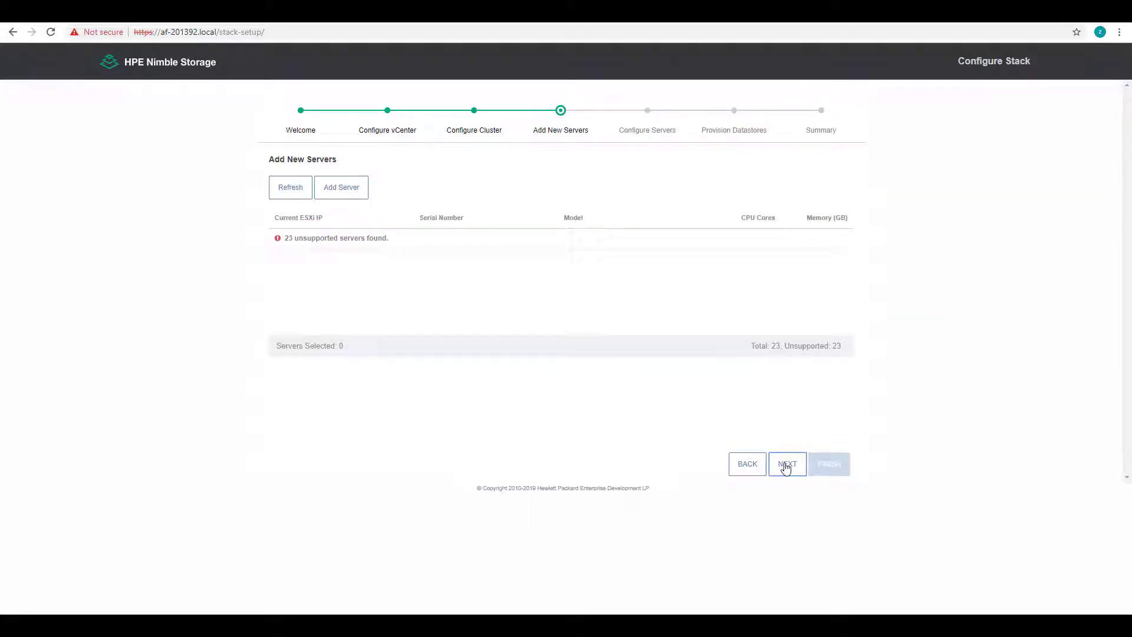
# Skip Add New Servers and enter the new iLO admin password under Configure Servers
pyautogui.click(788, 465)
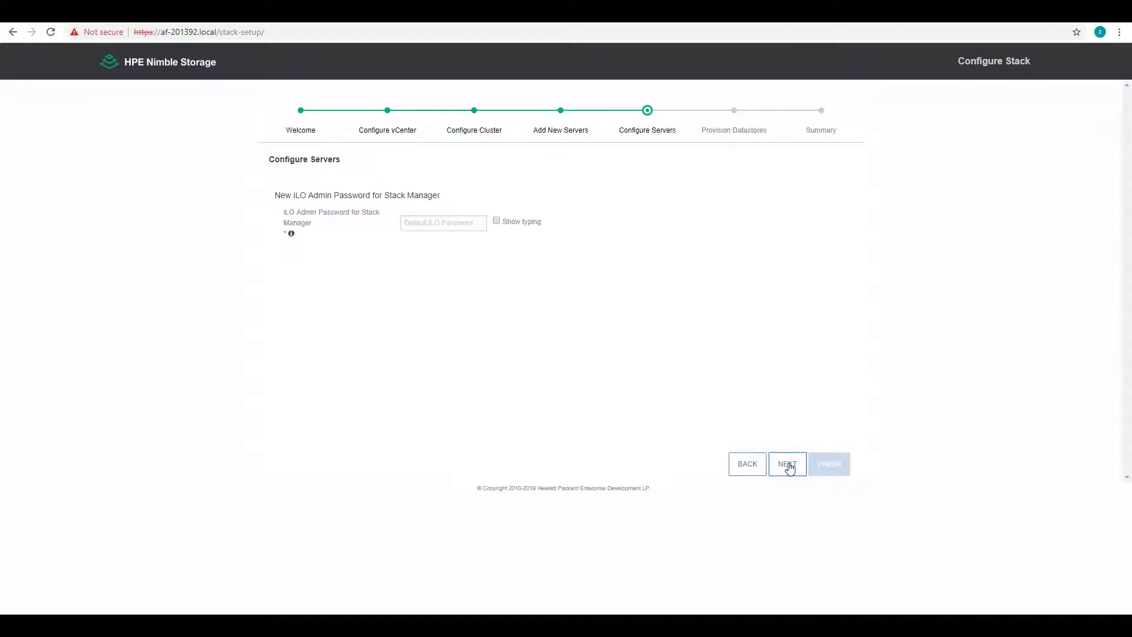
pyautogui.click(464, 224)
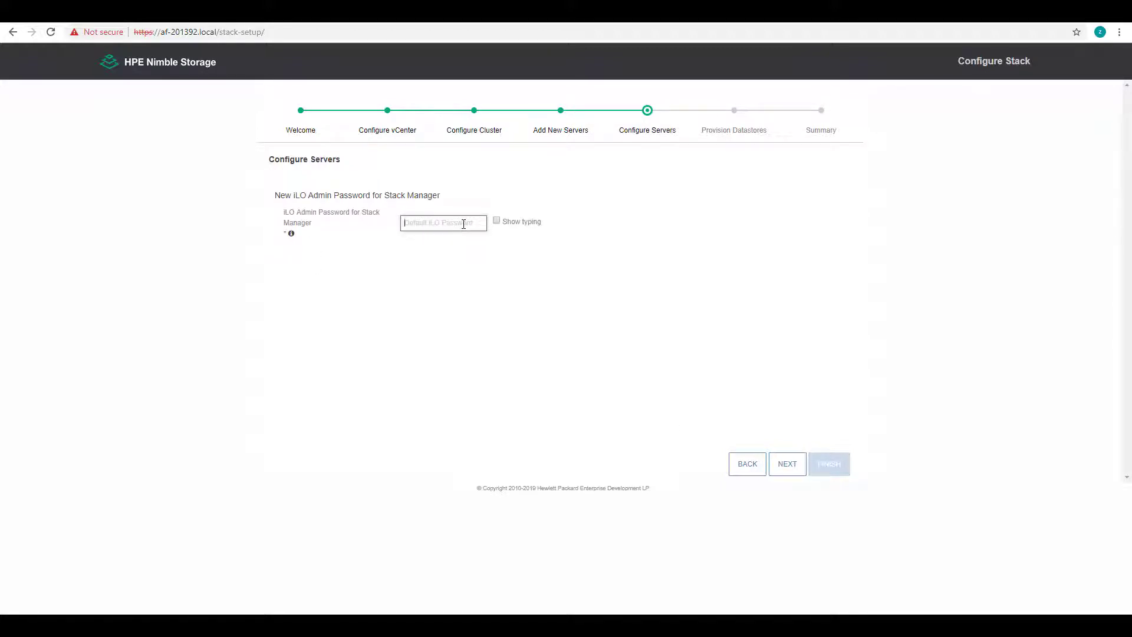
pyautogui.write('*')
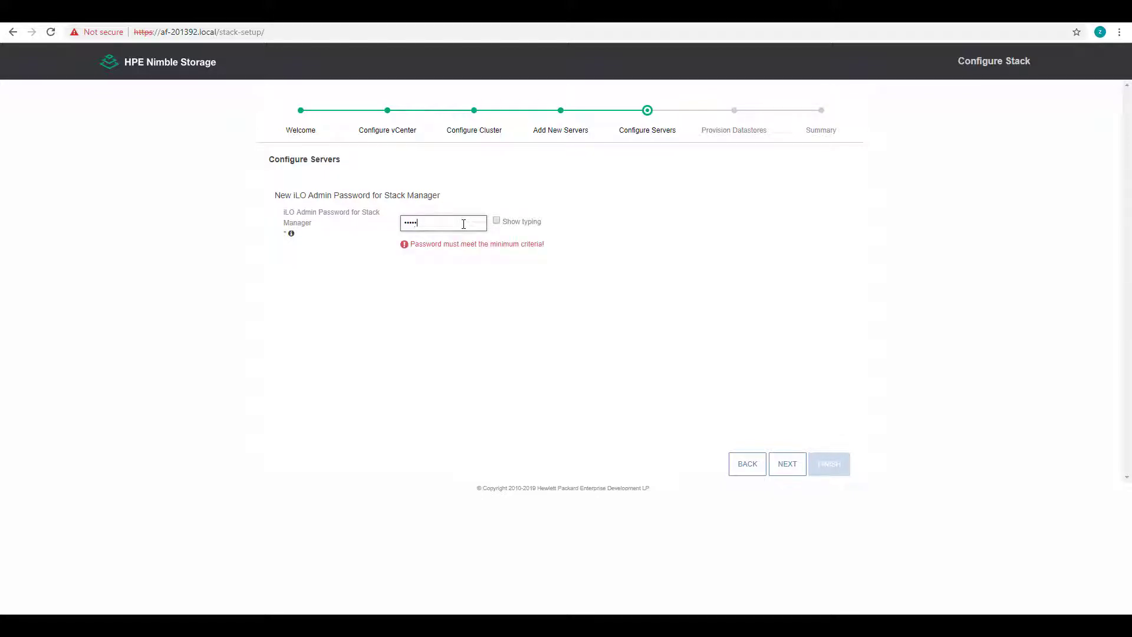
pyautogui.write('*')
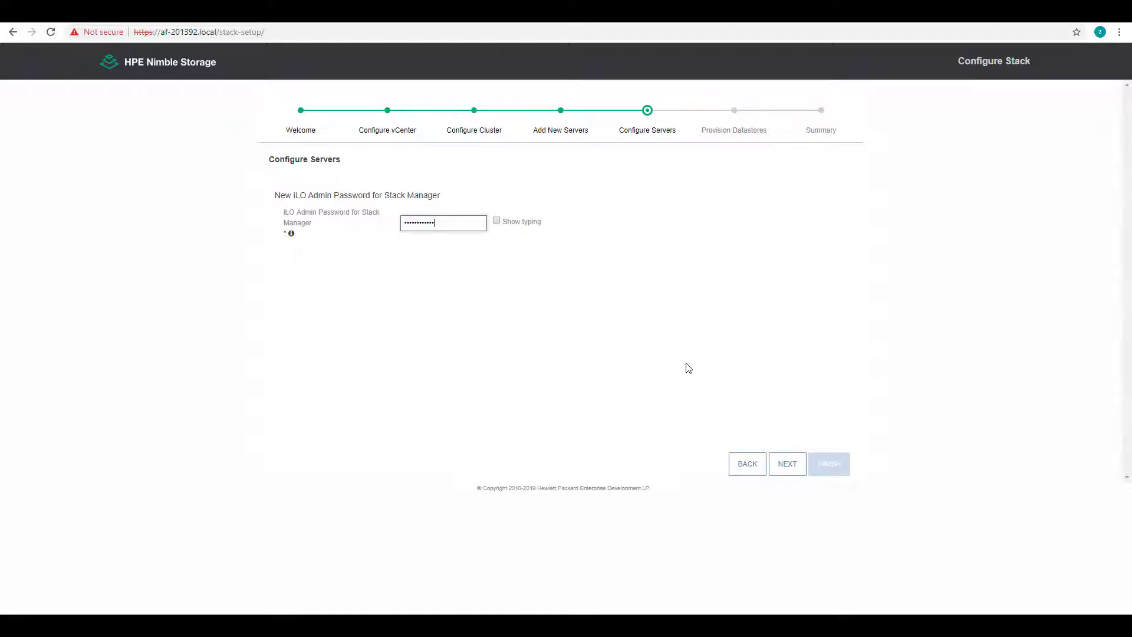
pyautogui.click(787, 463)
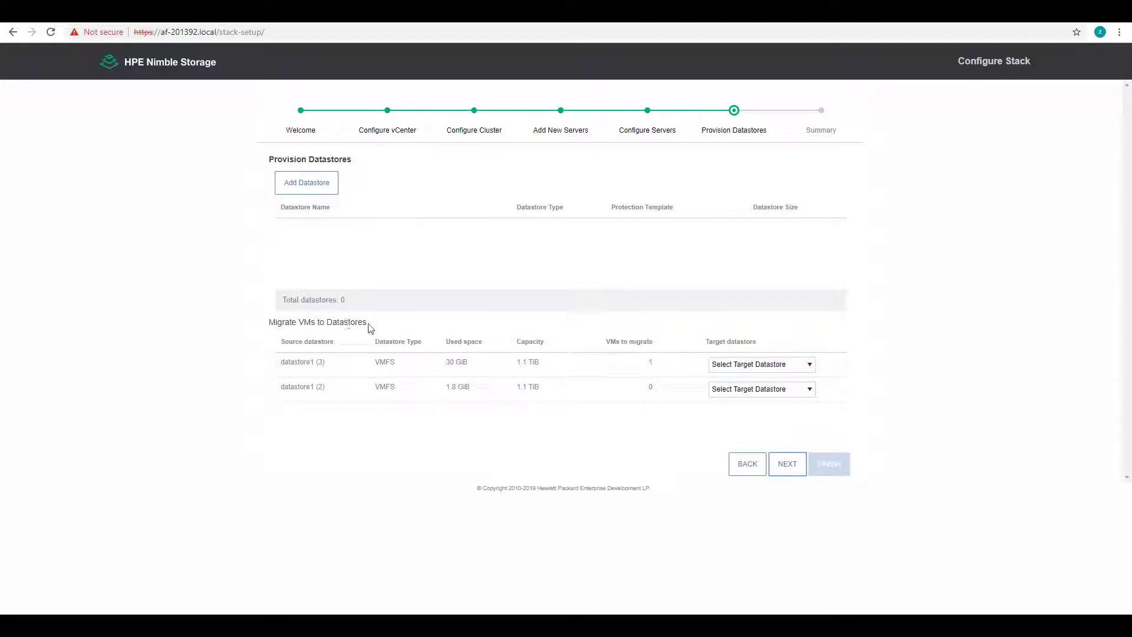
# Add a 1 TiB VMFS datastore Nimble-DS1 with the Retain-48Hourly-30Daily-52Weekly template
pyautogui.click(330, 189)
pyautogui.click(541, 303)
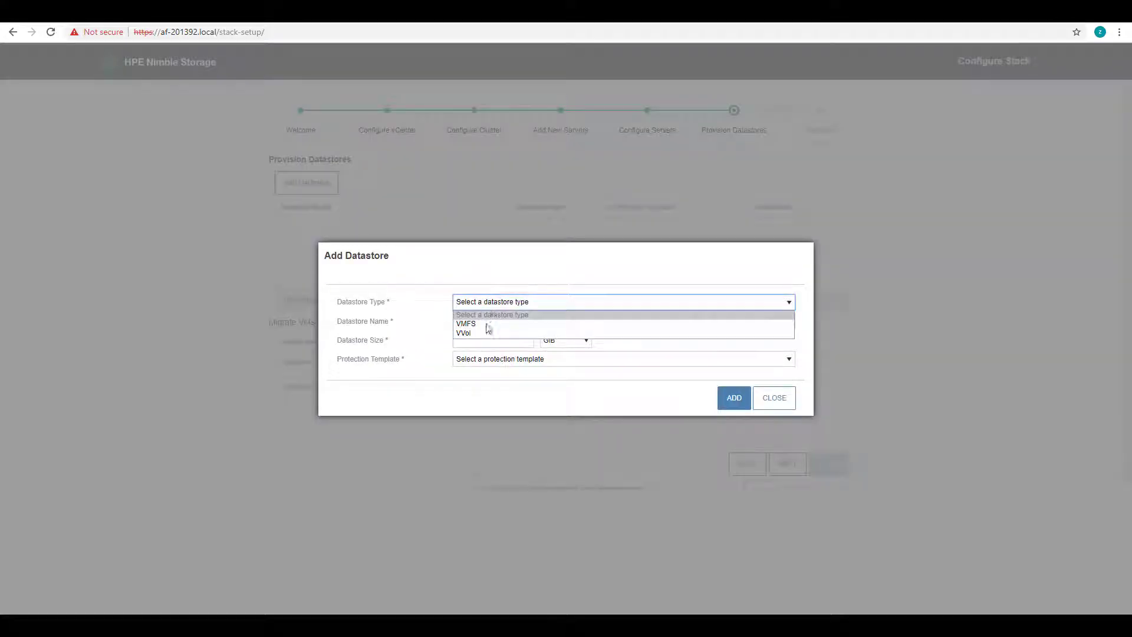
pyautogui.click(486, 322)
pyautogui.click(536, 319)
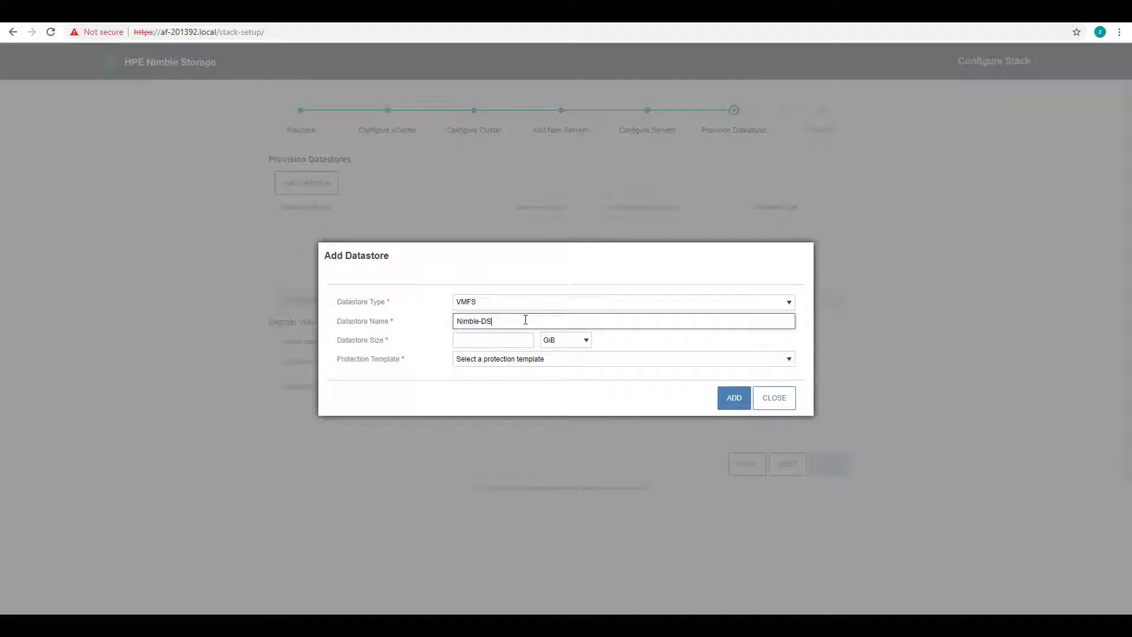
pyautogui.press('Tab')
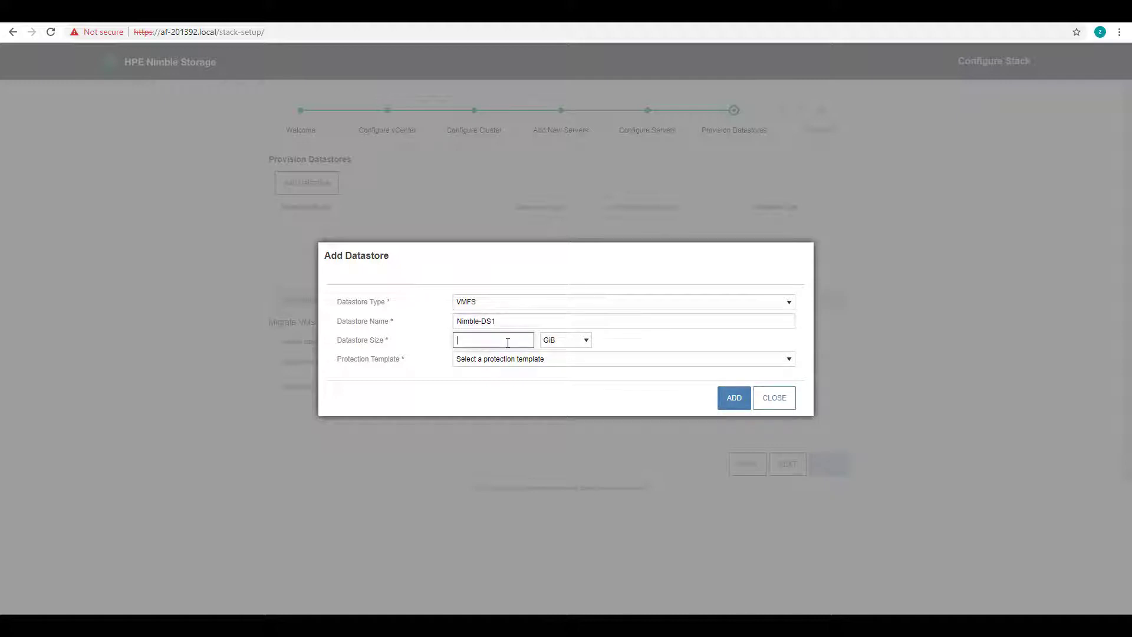
pyautogui.write('1')
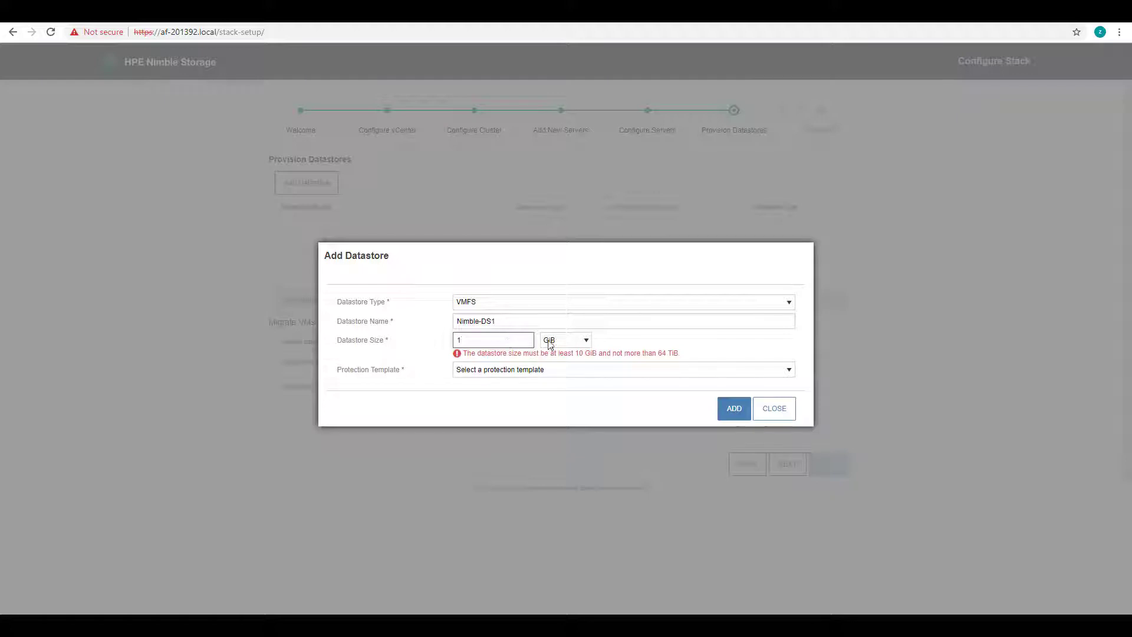
pyautogui.click(552, 340)
pyautogui.click(553, 371)
pyautogui.click(556, 359)
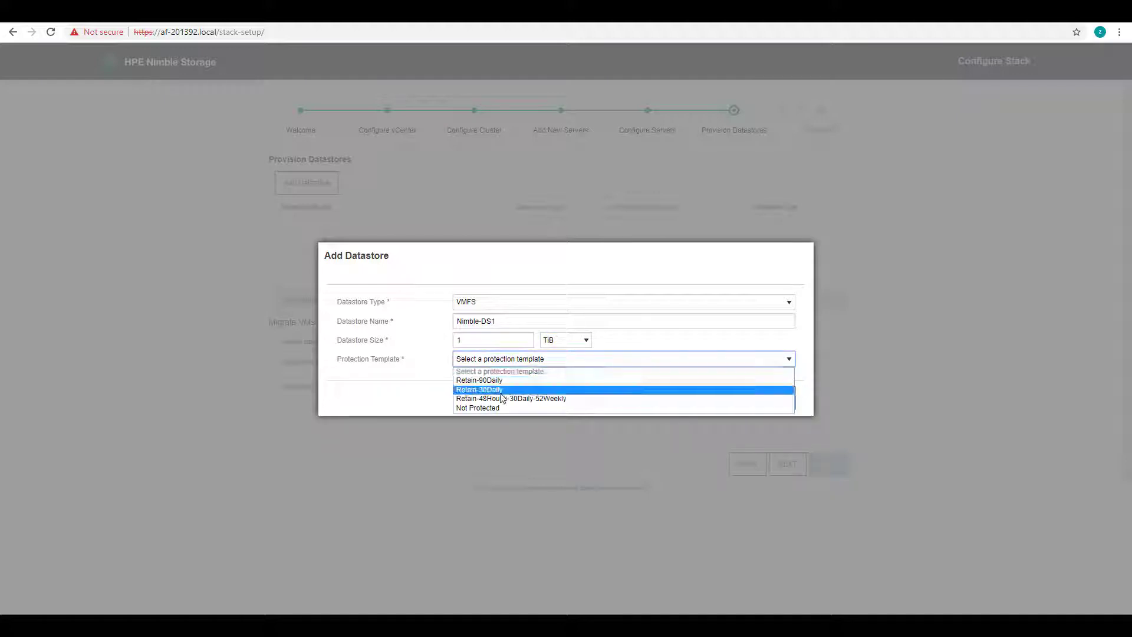
pyautogui.click(501, 398)
pyautogui.click(745, 406)
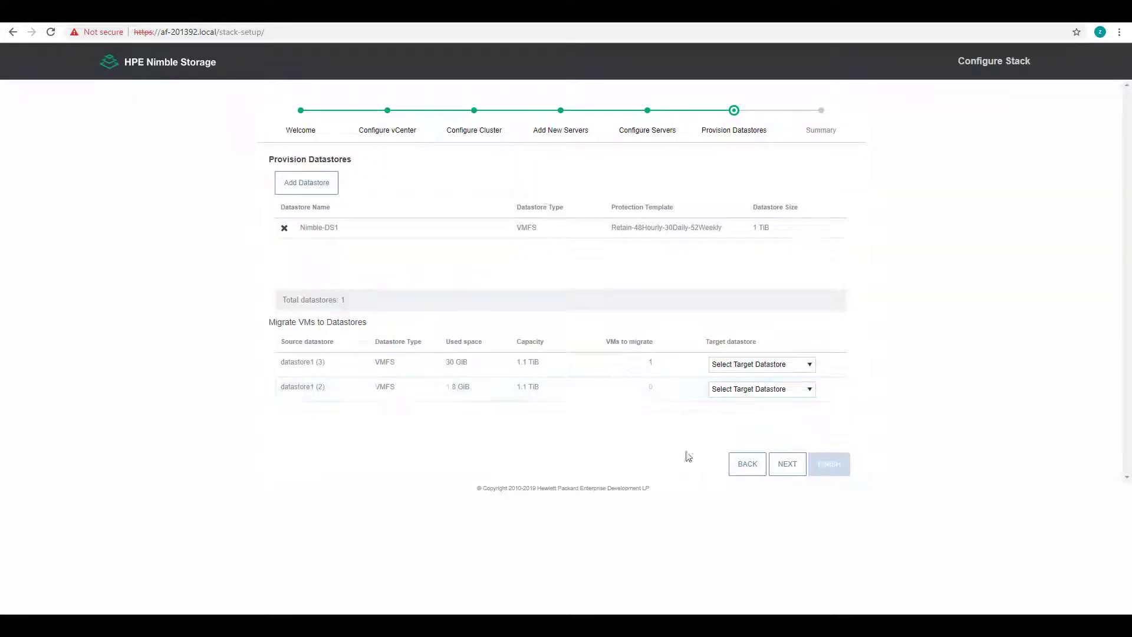
# Leave the datastore1 (3) migration target unchanged and advance to the Summary page
pyautogui.click(801, 369)
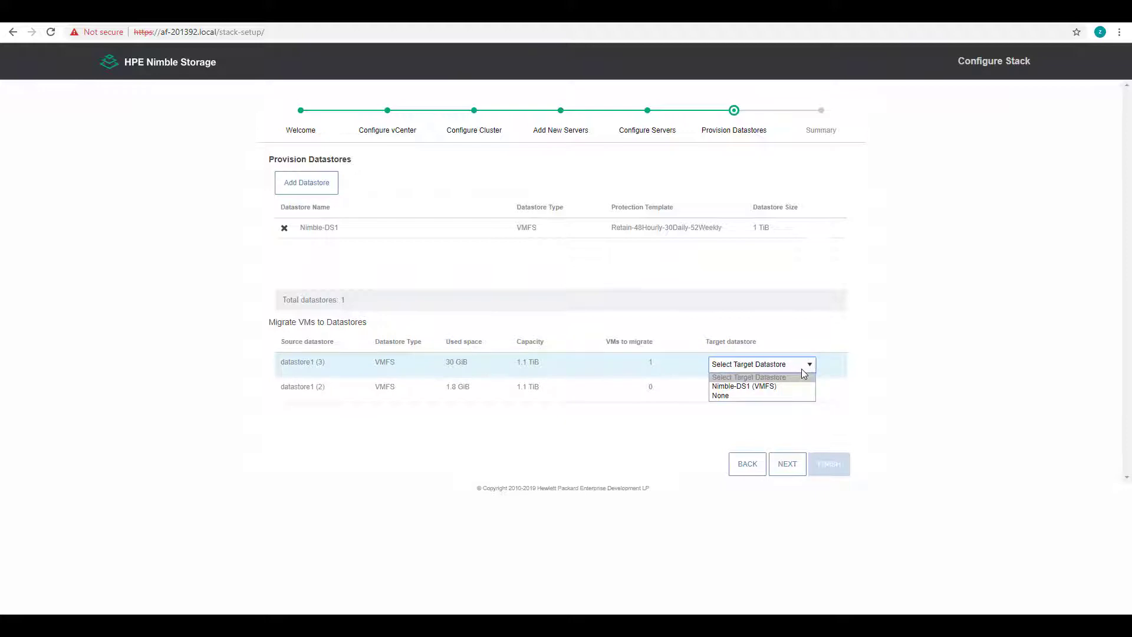
pyautogui.click(797, 413)
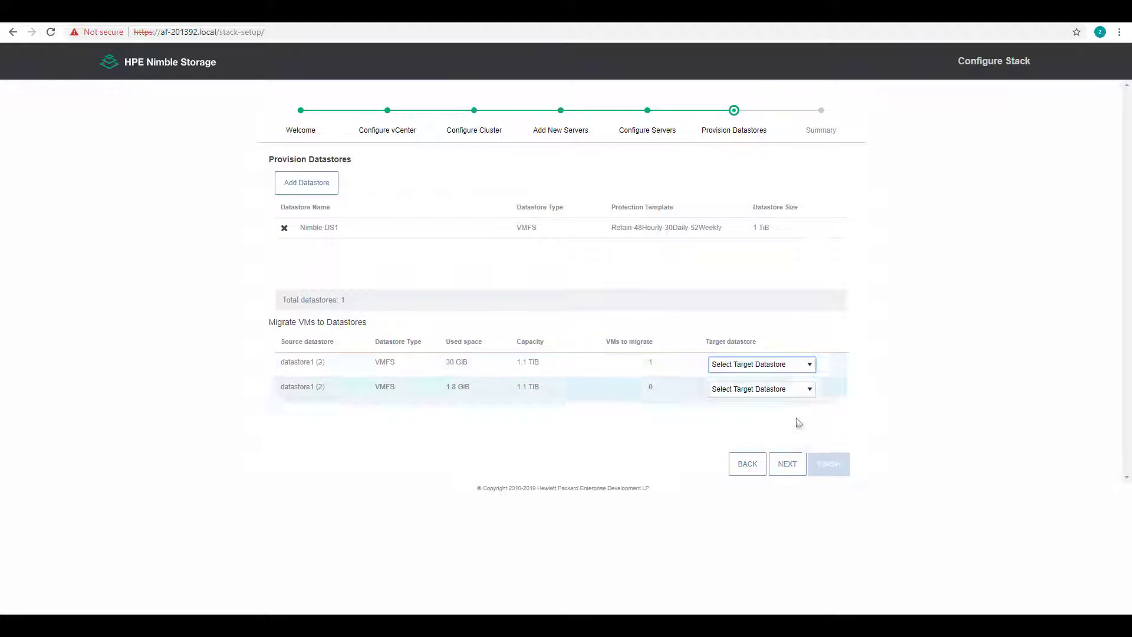
pyautogui.click(794, 470)
pyautogui.moveTo(848, 226); pyautogui.dragTo(848, 296)
# Finish the wizard so the stack setup with Nimble-DS1 runs on the cluster
pyautogui.click(828, 464)
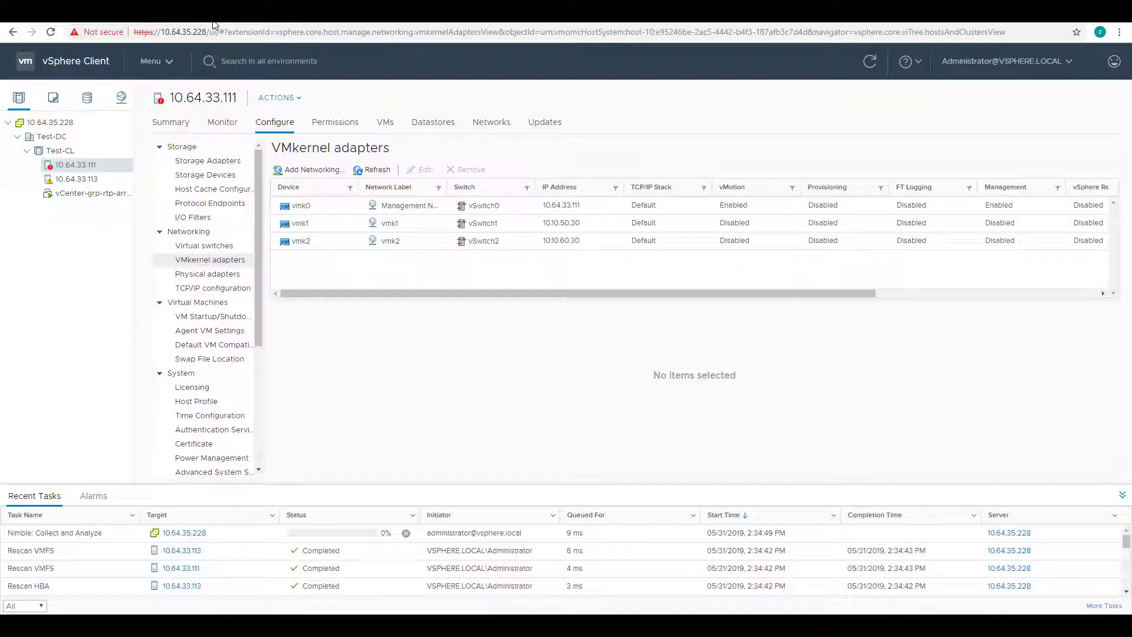
# Refresh the vSphere inventory and go to the HPE Nimble Storage plugin's Nimble Groups page
pyautogui.click(871, 62)
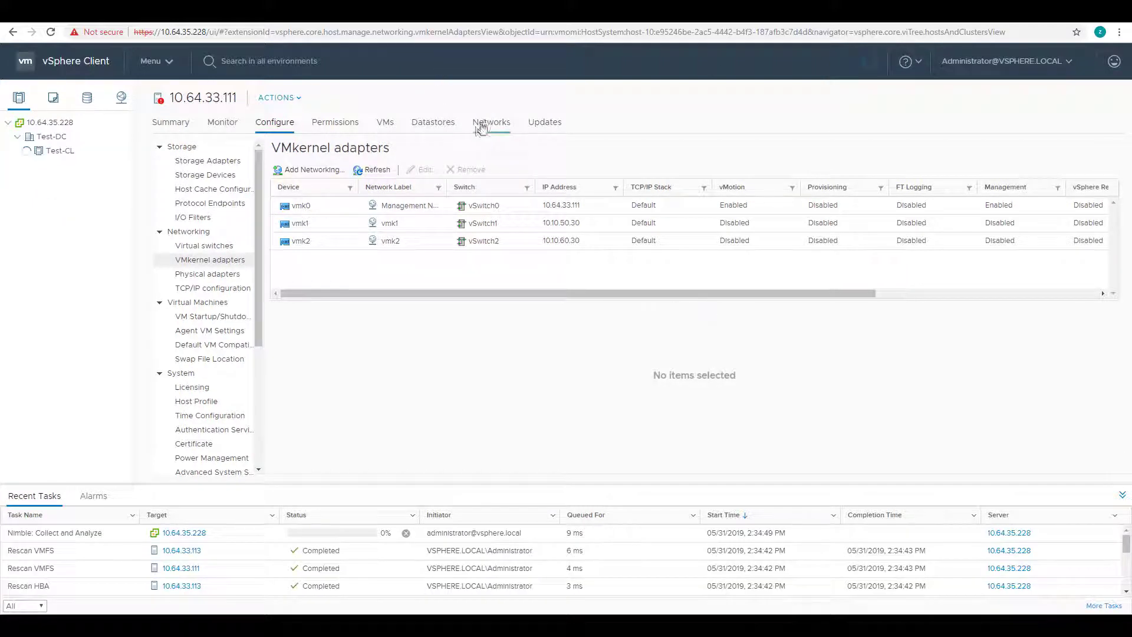
pyautogui.click(171, 65)
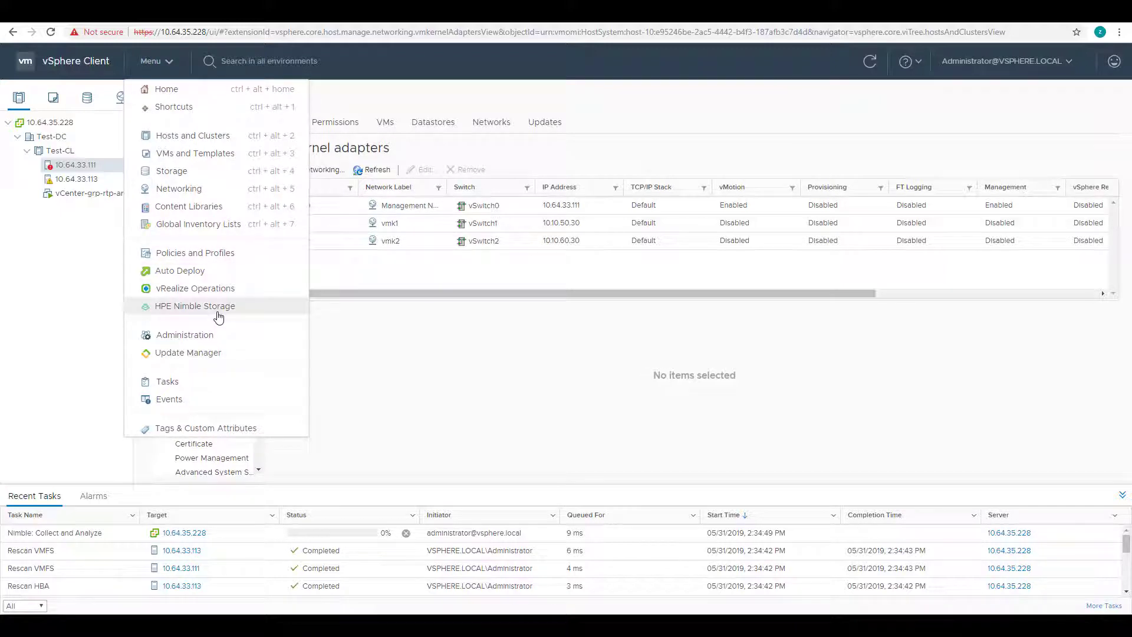
pyautogui.click(191, 308)
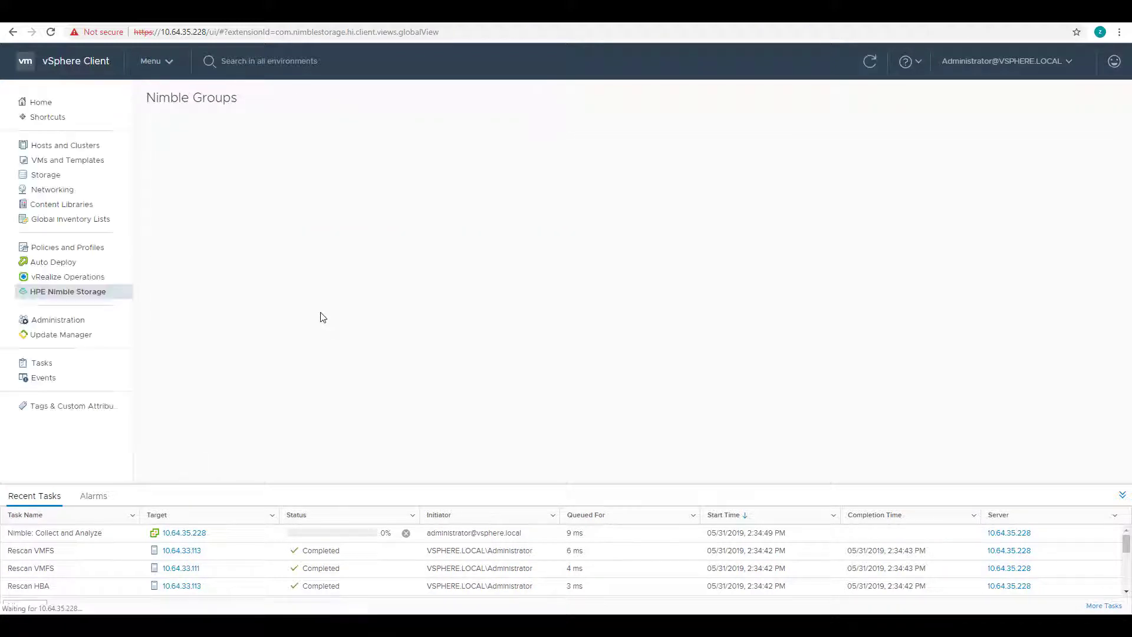